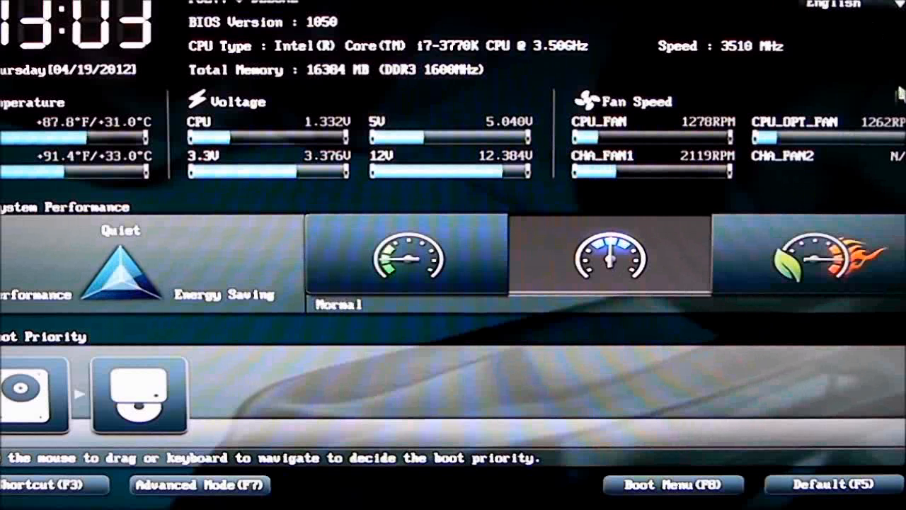
Expand the Fan Speed section to examine all fan readings, and collapse it again.
{"action": "left_click", "coordinate": [901, 94]}
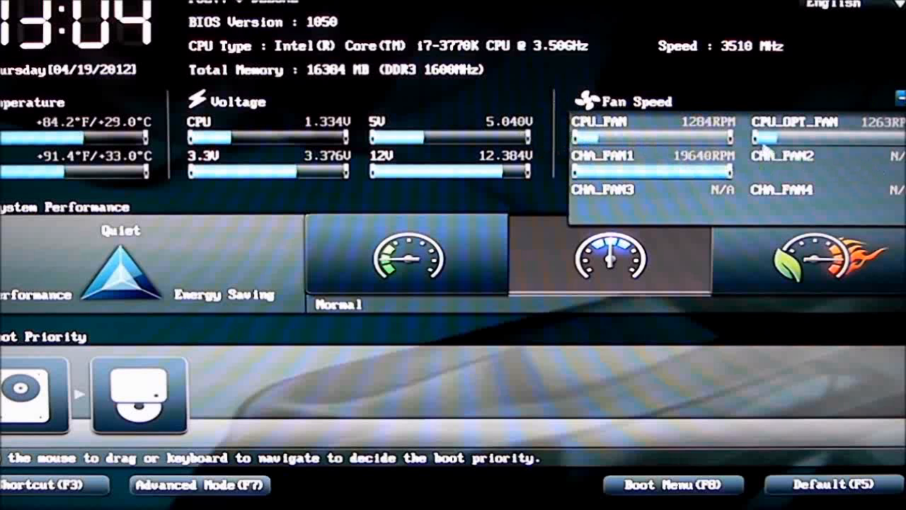
{"action": "left_click", "coordinate": [900, 95]}
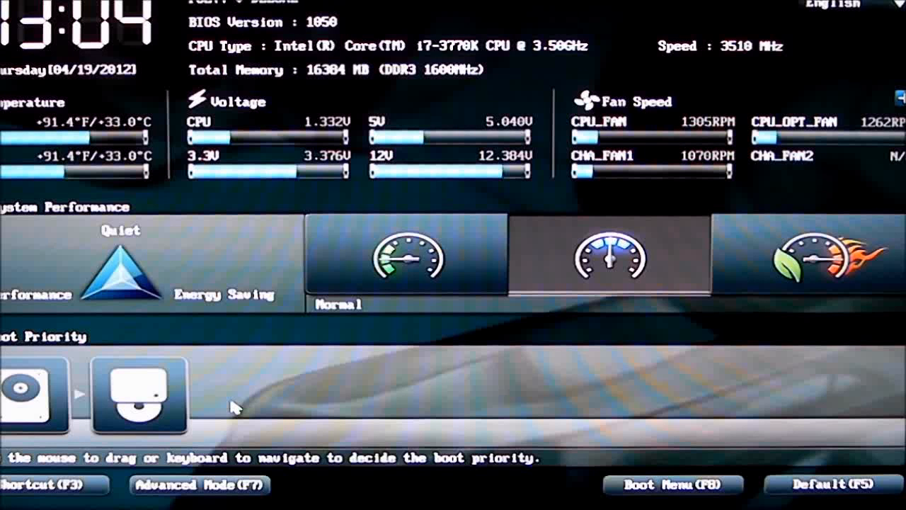
Switch to Advanced Mode and examine the Ai Overclock Tuner and Turbo Ratio options in Ai Tweaker, leaving them on Manual.
{"action": "key", "text": "F7"}
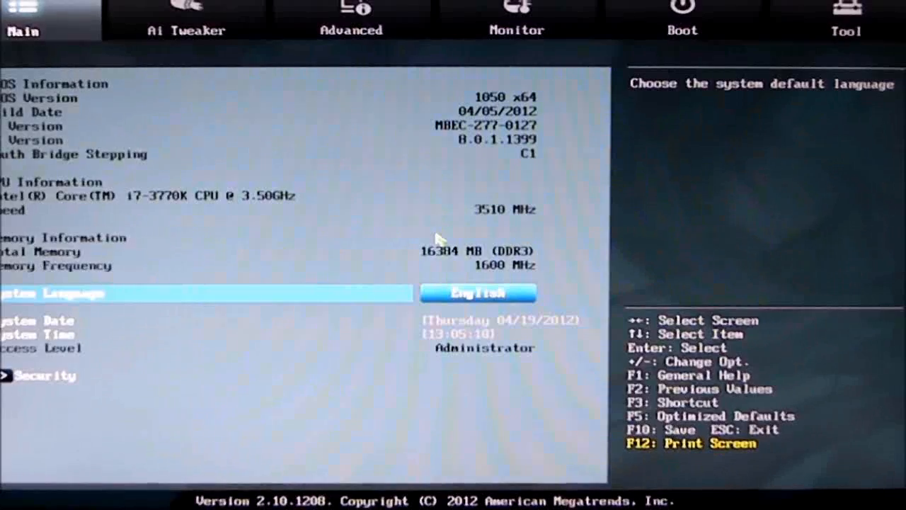
{"action": "left_click", "coordinate": [181, 21]}
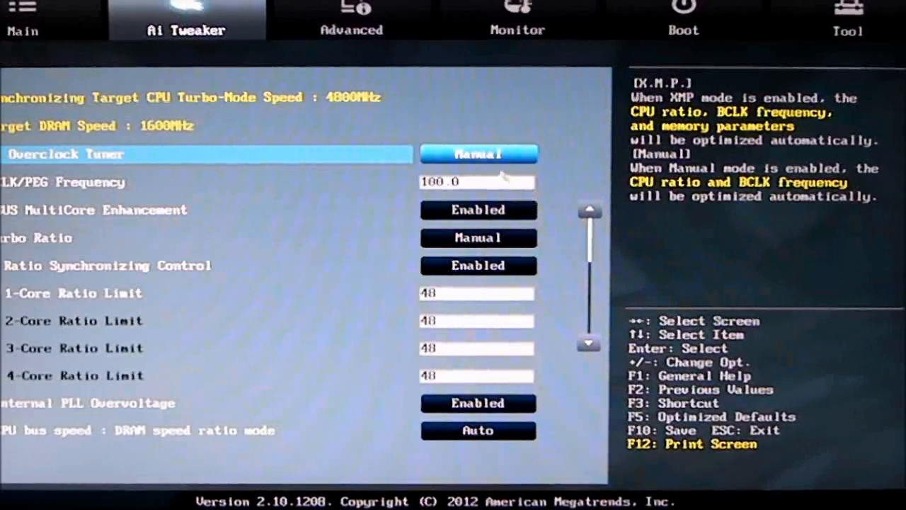
{"action": "left_click", "coordinate": [478, 154]}
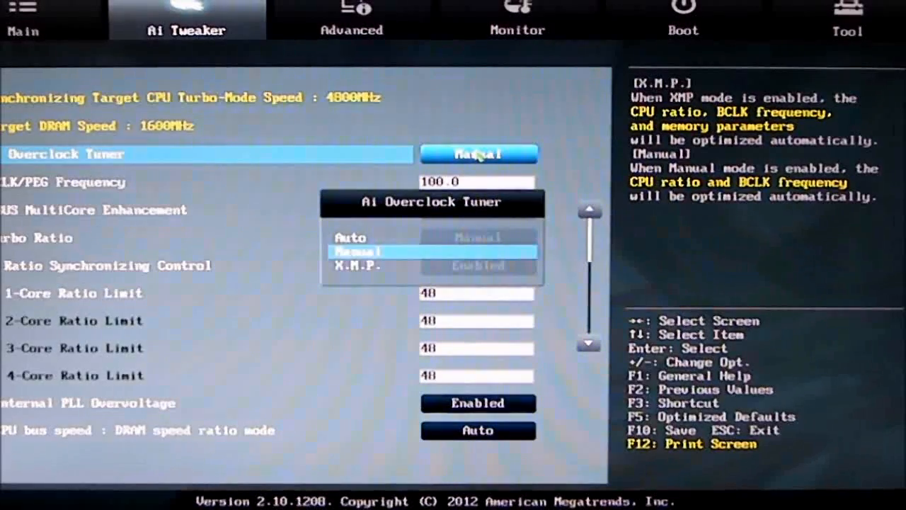
{"action": "key", "text": "Escape"}
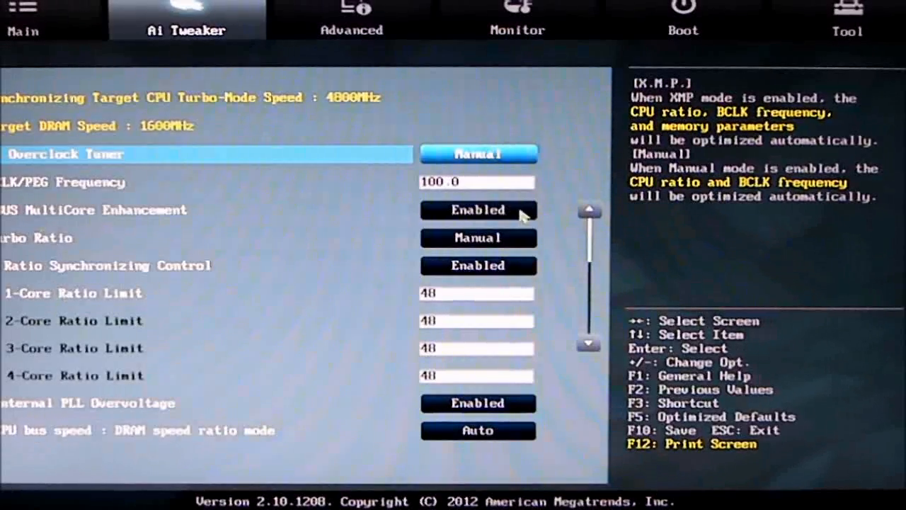
{"action": "left_click", "coordinate": [521, 246]}
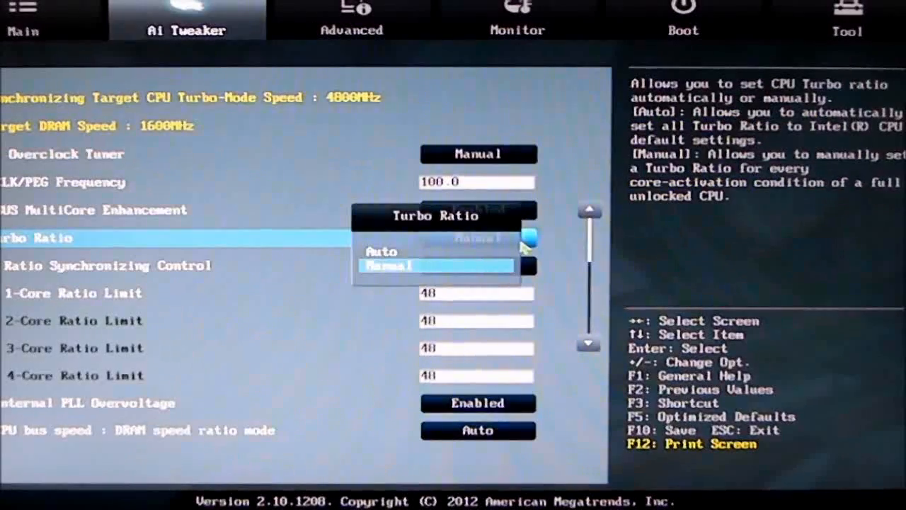
{"action": "left_click", "coordinate": [240, 292]}
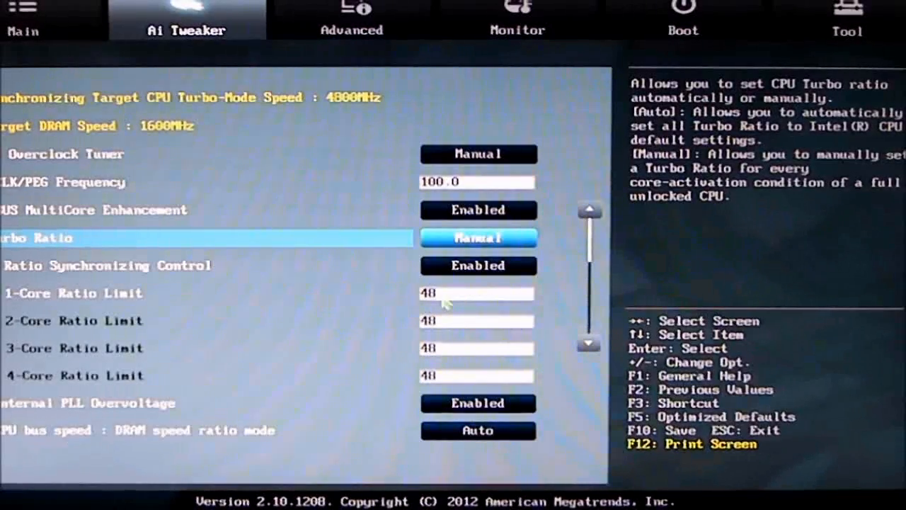
Examine the CPU bus speed : DRAM speed ratio mode options and the OC Tuner choices without applying either.
{"action": "key", "text": "Down"}
{"action": "key", "text": "Down"}
{"action": "key", "text": "Down"}
{"action": "key", "text": "Down"}
{"action": "key", "text": "Down"}
{"action": "key", "text": "Down"}
{"action": "key", "text": "Down"}
{"action": "key", "text": "Down"}
{"action": "key", "text": "Down"}
{"action": "key", "text": "Down"}
{"action": "key", "text": "Down"}
{"action": "key", "text": "Down"}
{"action": "key", "text": "Down"}
{"action": "key", "text": "Down"}
{"action": "key", "text": "Down"}
{"action": "key", "text": "Down"}
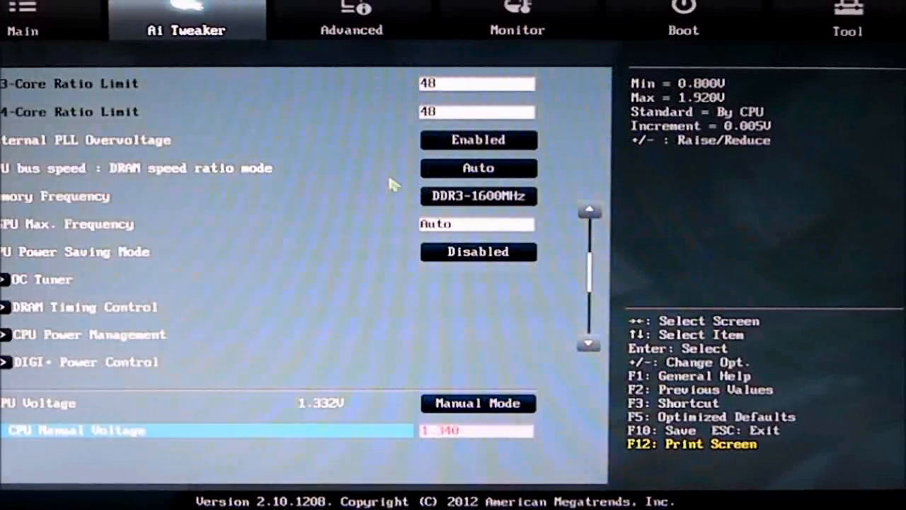
{"action": "left_click", "coordinate": [525, 168]}
{"action": "left_click", "coordinate": [528, 170]}
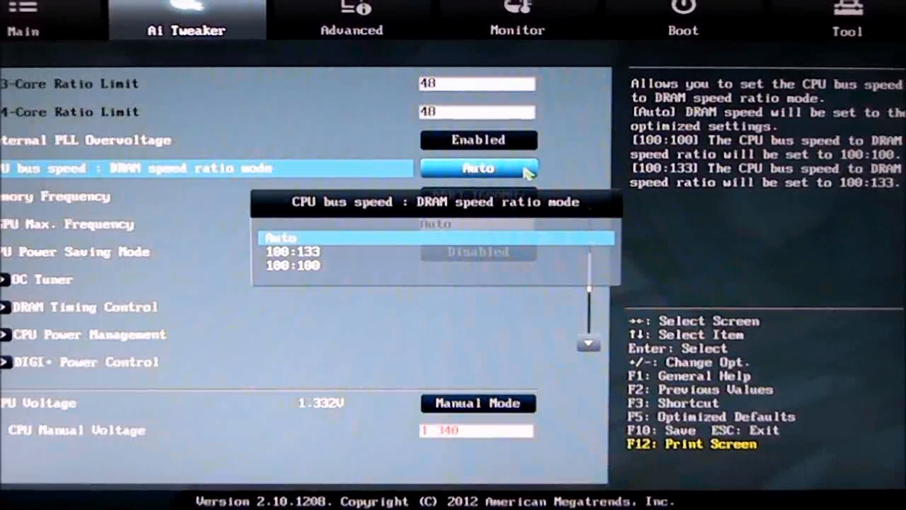
{"action": "left_click", "coordinate": [369, 335]}
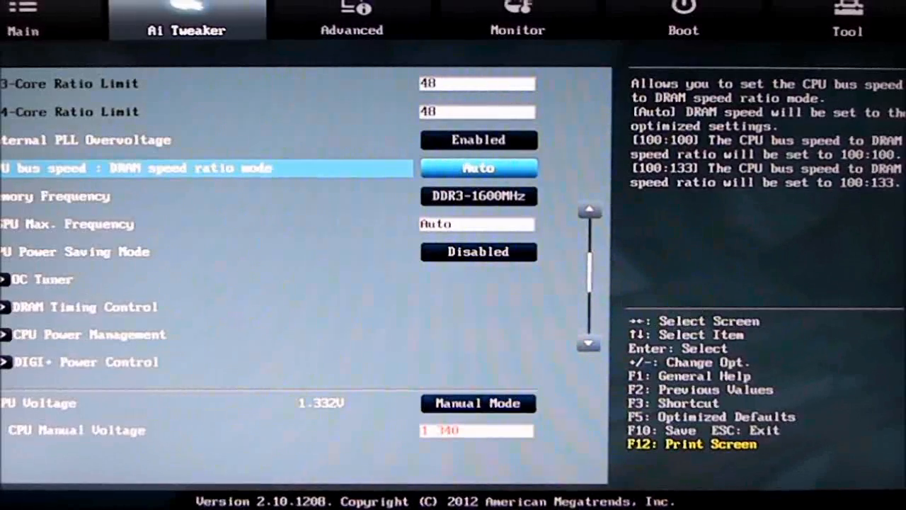
{"action": "double_click", "coordinate": [39, 282]}
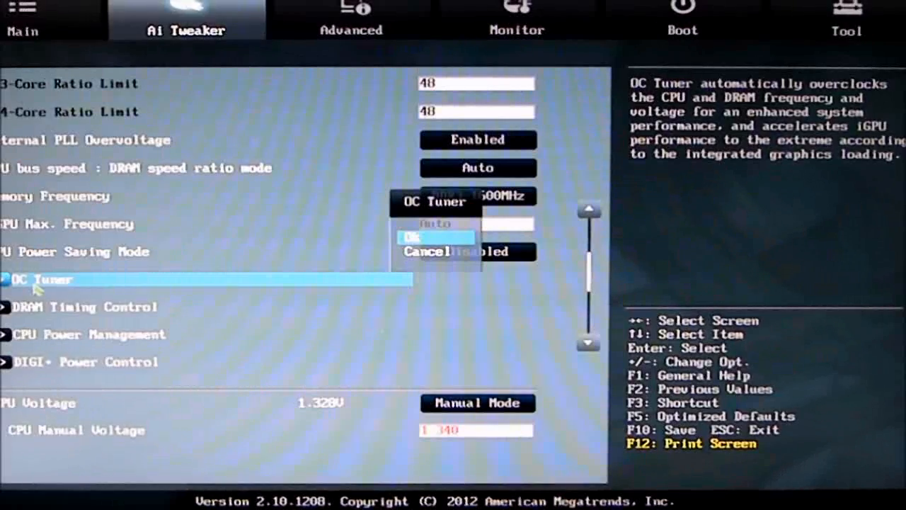
{"action": "left_click", "coordinate": [114, 312]}
Review the DRAM Timing Control page from the primary timings through DRAM Write Additional Swizzle, and return to Ai Tweaker.
{"action": "left_click", "coordinate": [114, 313]}
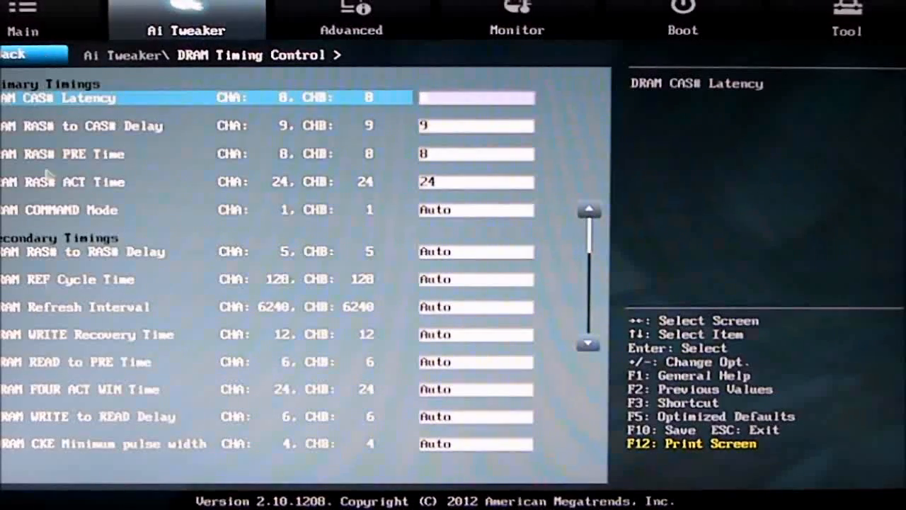
{"action": "key", "text": "Down"}
{"action": "key", "text": "Down"}
{"action": "key", "text": "Down"}
{"action": "key", "text": "Down"}
{"action": "key", "text": "Down"}
{"action": "key", "text": "Down"}
{"action": "key", "text": "Down"}
{"action": "key", "text": "Down"}
{"action": "key", "text": "Down"}
{"action": "key", "text": "Down"}
{"action": "key", "text": "Down"}
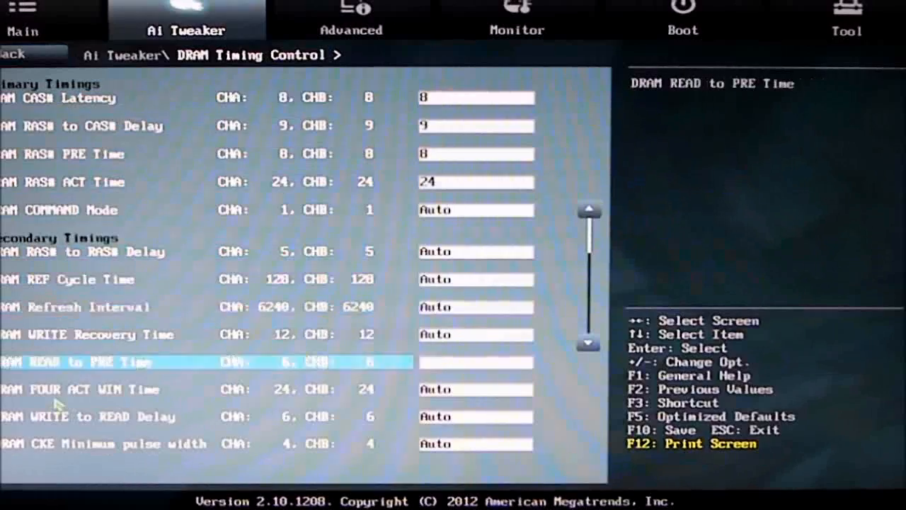
{"action": "key", "text": "Down"}
{"action": "key", "text": "Down"}
{"action": "key", "text": "Down"}
{"action": "key", "text": "Down"}
{"action": "key", "text": "Down"}
{"action": "key", "text": "Down"}
{"action": "key", "text": "Down"}
{"action": "key", "text": "Down"}
{"action": "key", "text": "Down"}
{"action": "key", "text": "Down"}
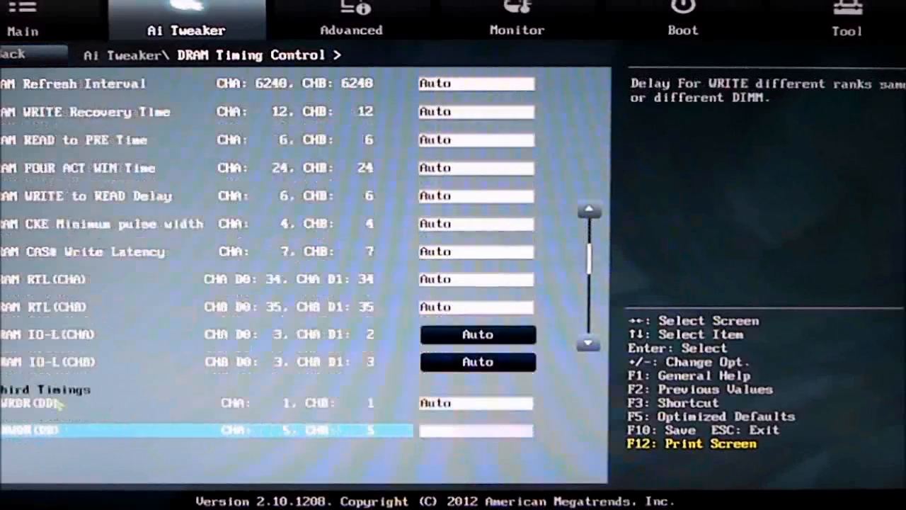
{"action": "key", "text": "Down"}
{"action": "key", "text": "Down"}
{"action": "key", "text": "Down"}
{"action": "key", "text": "Down"}
{"action": "key", "text": "Down"}
{"action": "key", "text": "Down"}
{"action": "key", "text": "Down"}
{"action": "key", "text": "Down"}
{"action": "key", "text": "Down"}
{"action": "key", "text": "Down"}
{"action": "key", "text": "Down"}
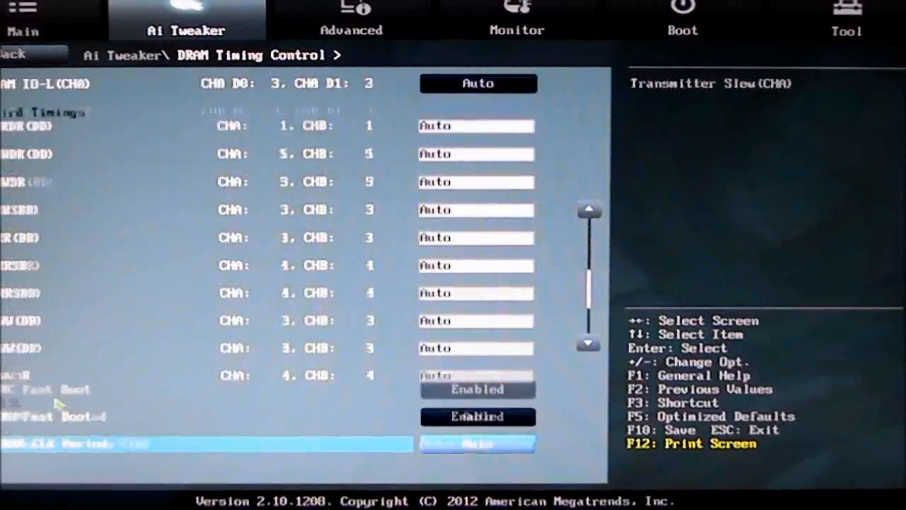
{"action": "key", "text": "Down"}
{"action": "key", "text": "Down"}
{"action": "key", "text": "Down"}
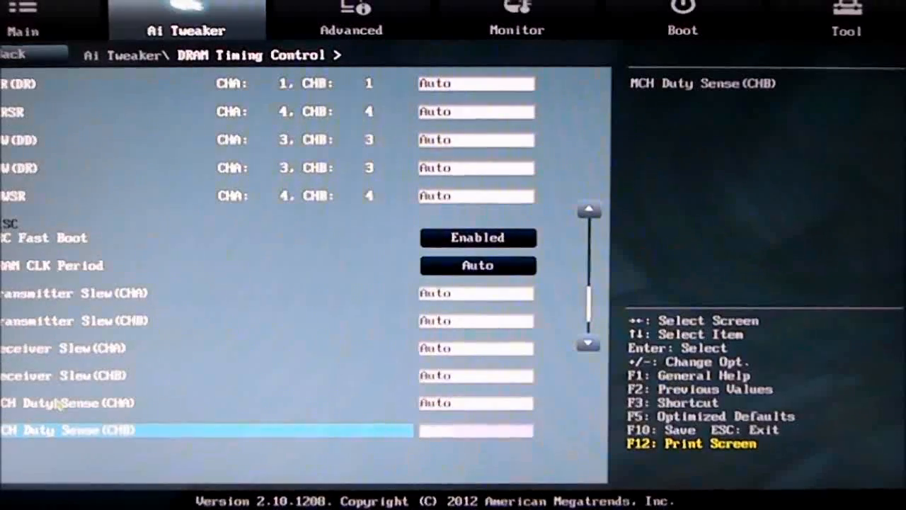
{"action": "key", "text": "Down"}
{"action": "key", "text": "Down"}
{"action": "key", "text": "Down"}
{"action": "key", "text": "Down"}
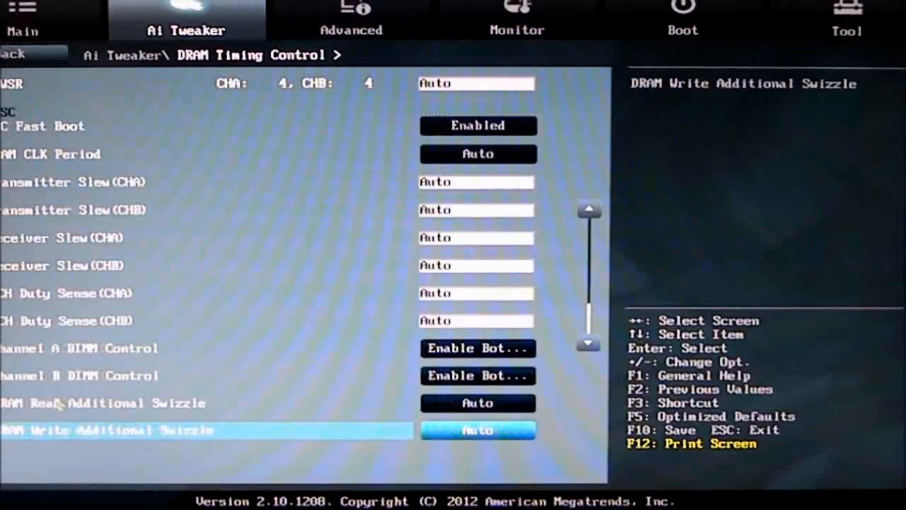
{"action": "left_click", "coordinate": [39, 57]}
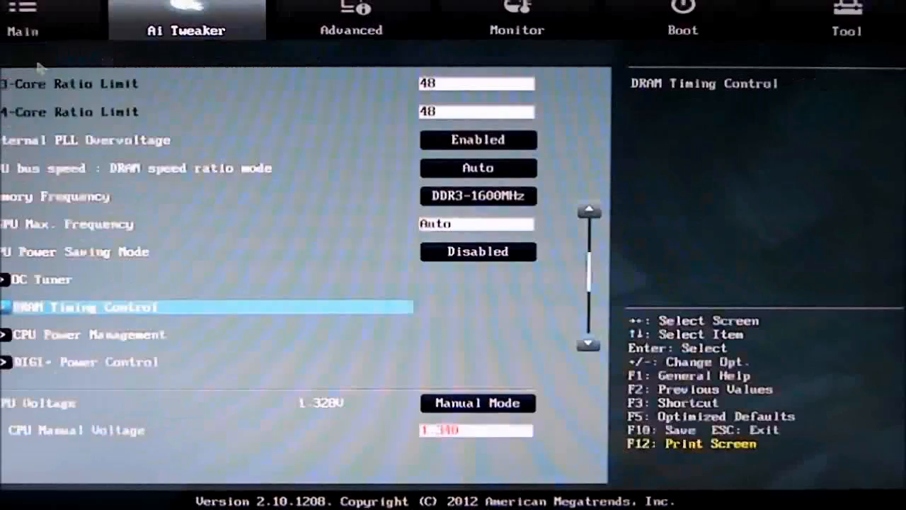
Review the CPU Power Management settings and the CPU Load-line Calibration options under DIGI+ Power Control.
{"action": "left_click", "coordinate": [99, 335]}
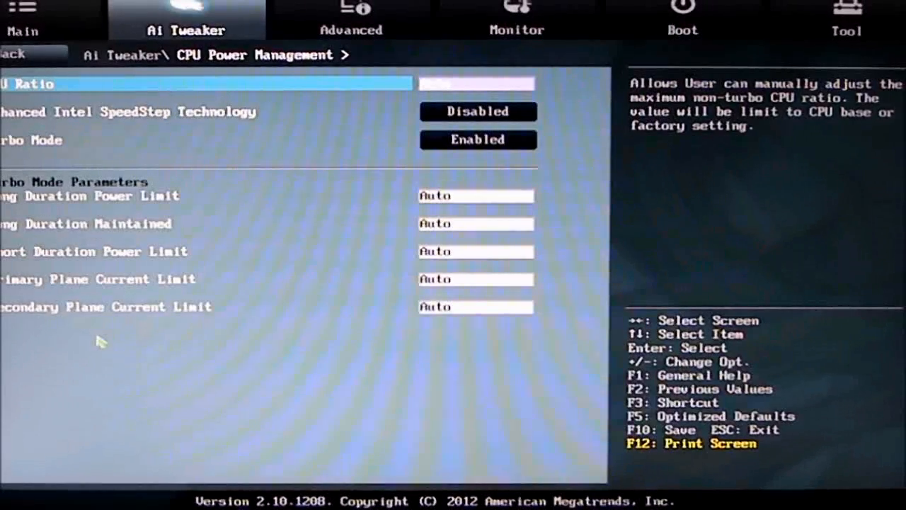
{"action": "left_click", "coordinate": [7, 61]}
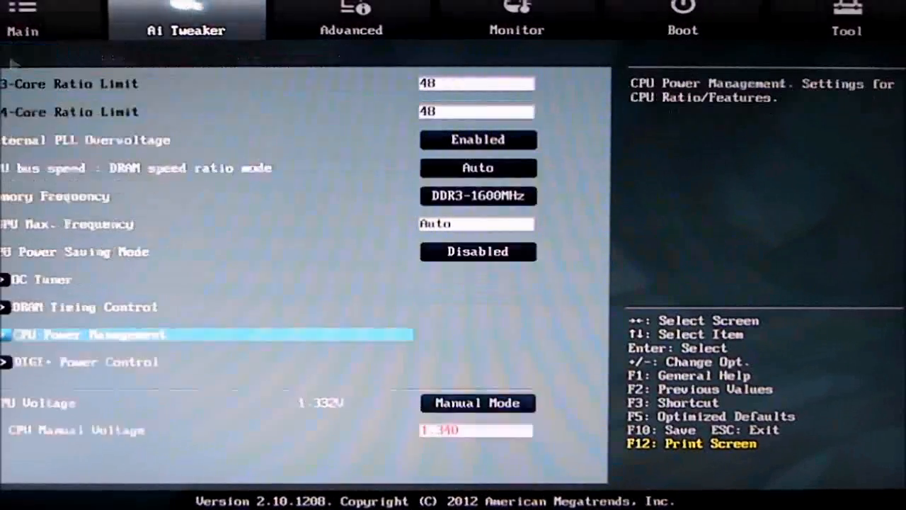
{"action": "left_click", "coordinate": [91, 363]}
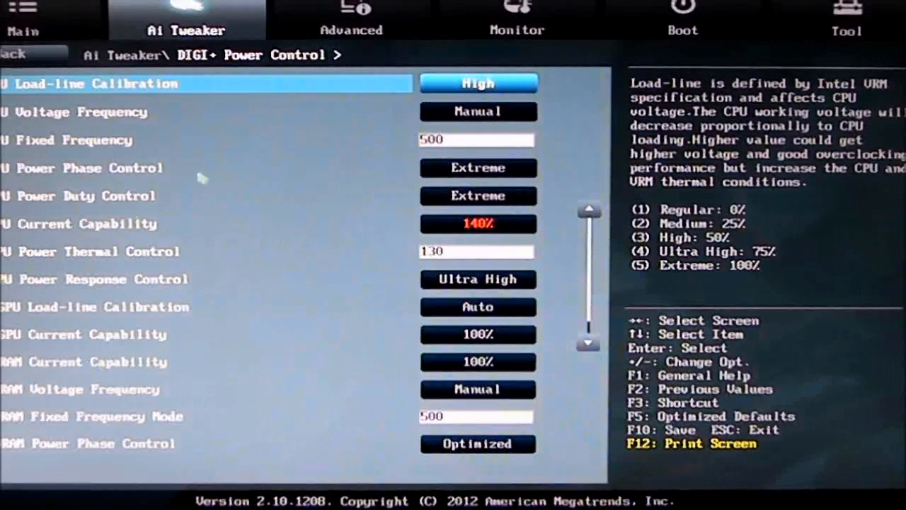
{"action": "left_click", "coordinate": [500, 89]}
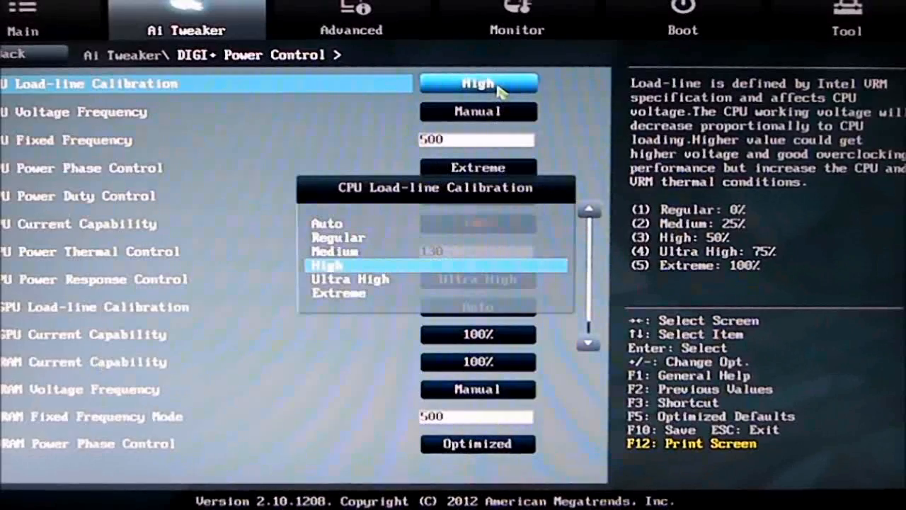
{"action": "left_click", "coordinate": [493, 78]}
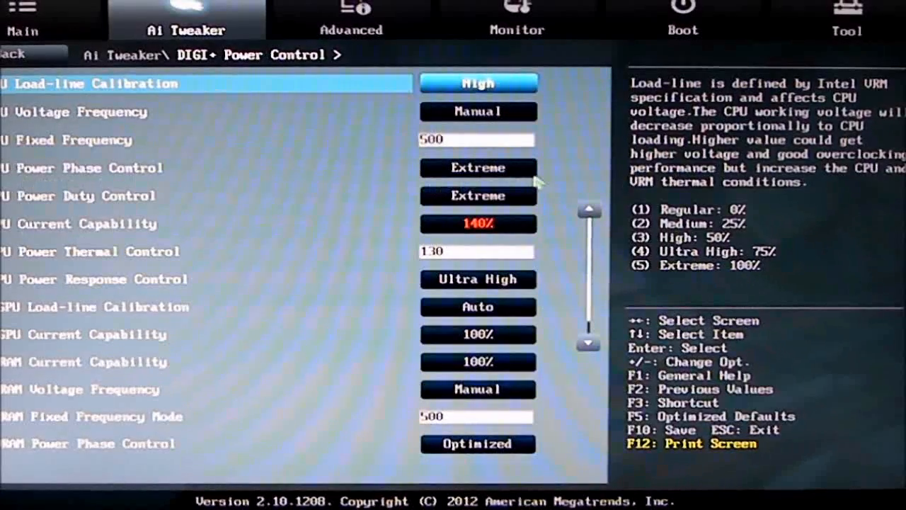
Examine the CPU Power Phase Control and CPU Power Duty Control options, leaving both on Extreme.
{"action": "left_click", "coordinate": [458, 170]}
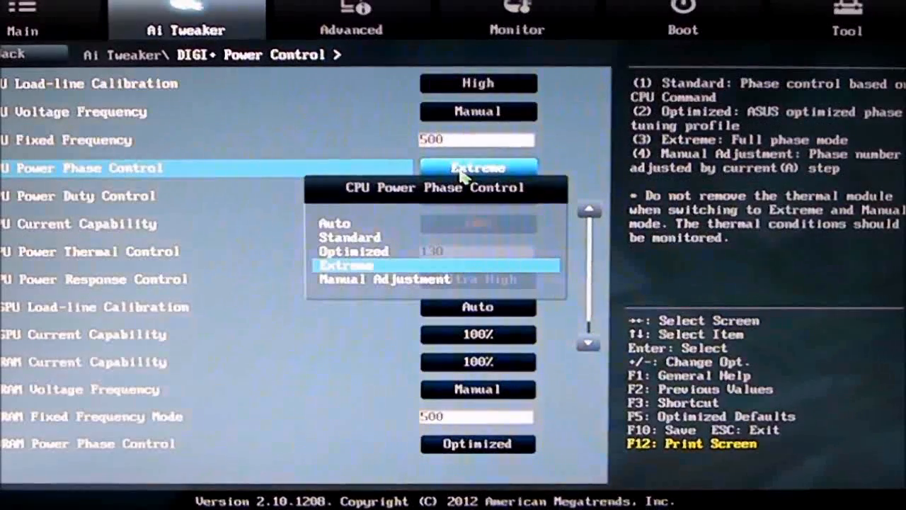
{"action": "left_click", "coordinate": [236, 348]}
{"action": "left_click", "coordinate": [433, 202]}
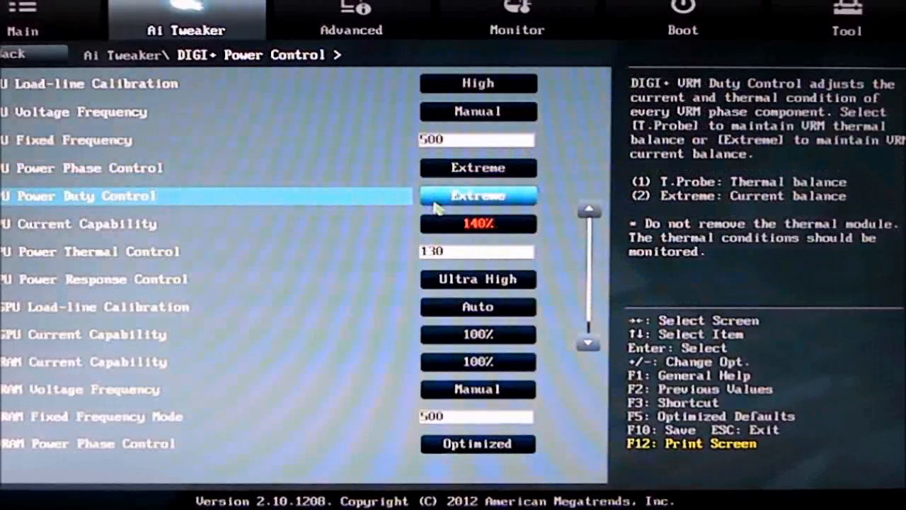
{"action": "left_click", "coordinate": [520, 201]}
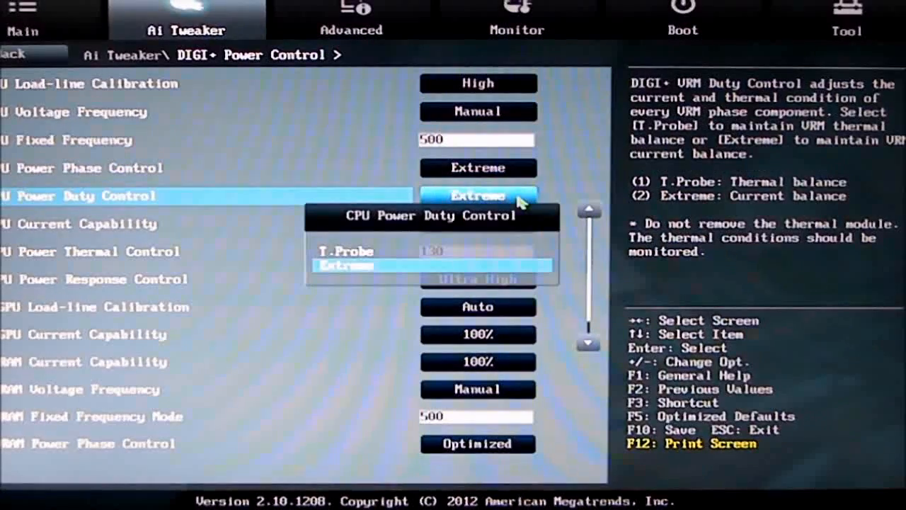
{"action": "left_click", "coordinate": [274, 330]}
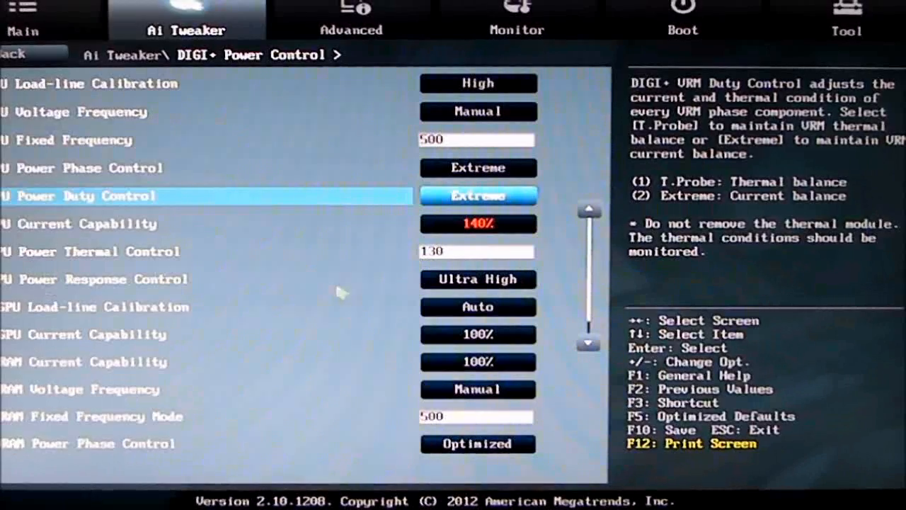
Check the CPU Power Response Control and DRAM Power Phase Control options, keep Ultra High and Optimized, and return to Ai Tweaker.
{"action": "left_click", "coordinate": [427, 281]}
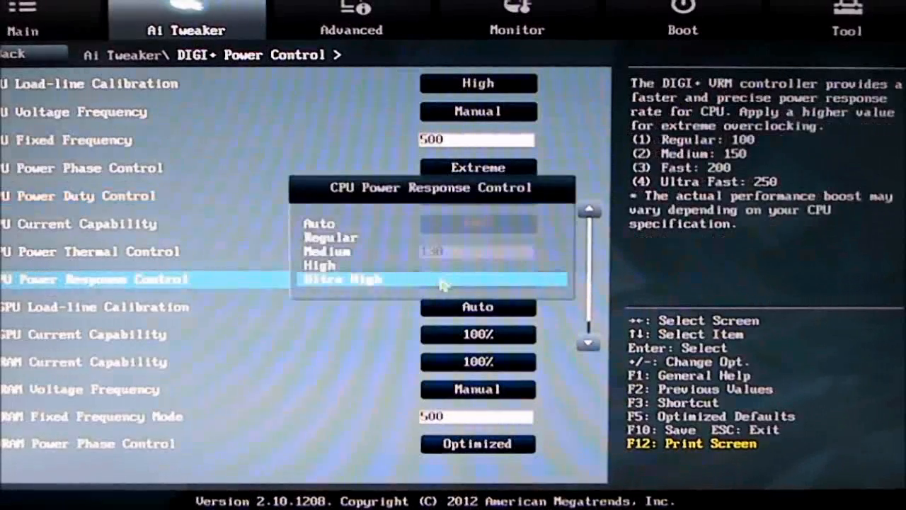
{"action": "key", "text": "Return"}
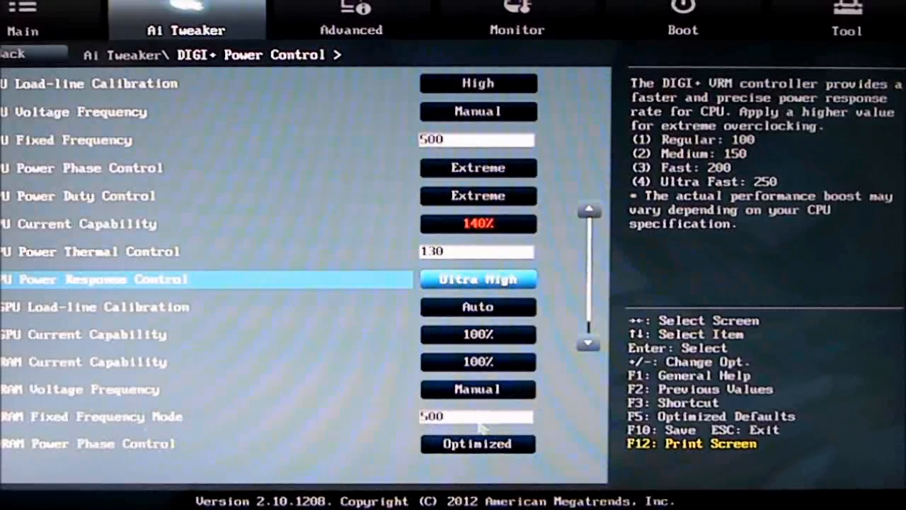
{"action": "key", "text": "Down"}
{"action": "key", "text": "Down"}
{"action": "key", "text": "Down"}
{"action": "key", "text": "Down"}
{"action": "key", "text": "Down"}
{"action": "key", "text": "Down"}
{"action": "key", "text": "Down"}
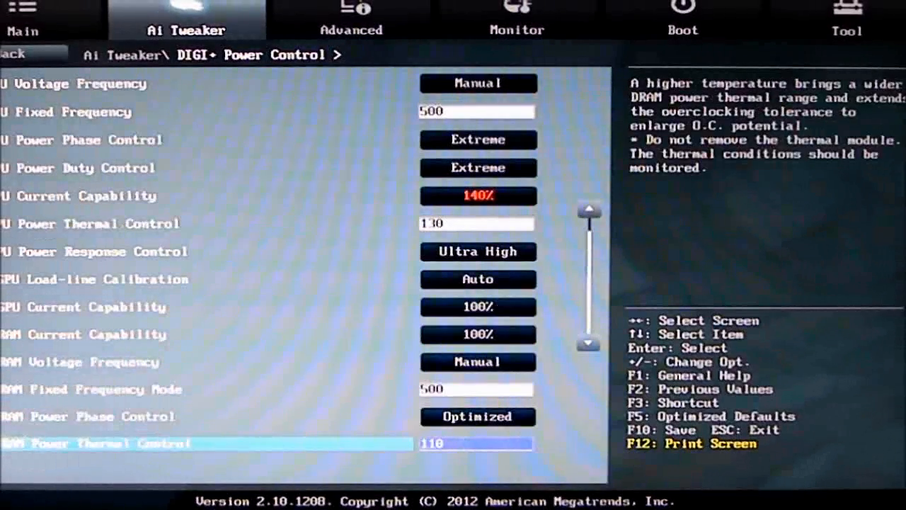
{"action": "left_click", "coordinate": [517, 419]}
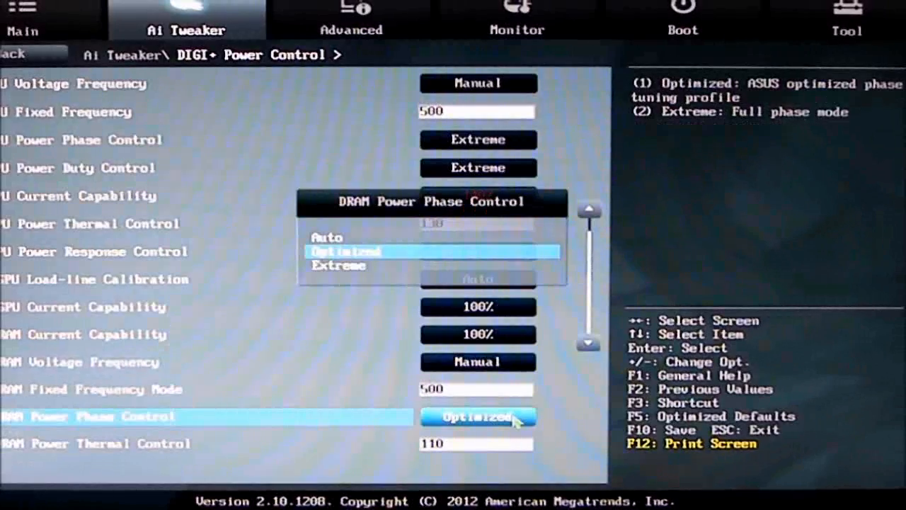
{"action": "key", "text": "Return"}
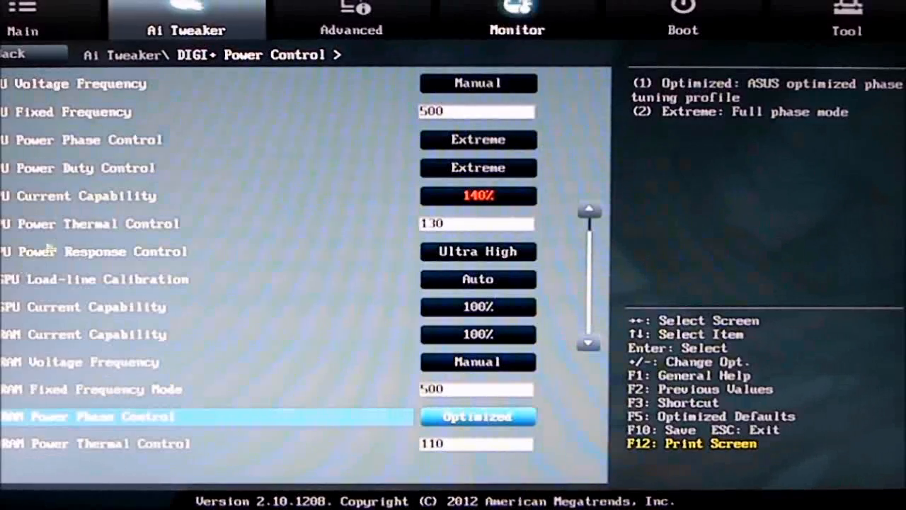
{"action": "left_click", "coordinate": [7, 57]}
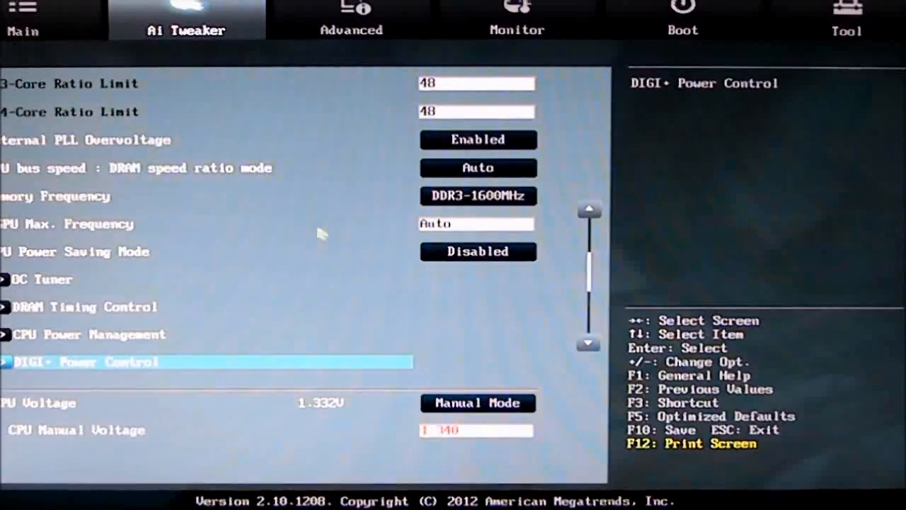
Check the mode options of CPU Voltage and iGPU Voltage, keeping Manual Mode and Offset Mode.
{"action": "key", "text": "Down"}
{"action": "key", "text": "Down"}
{"action": "key", "text": "Down"}
{"action": "key", "text": "Down"}
{"action": "key", "text": "Down"}
{"action": "key", "text": "Down"}
{"action": "key", "text": "Down"}
{"action": "key", "text": "Down"}
{"action": "key", "text": "Down"}
{"action": "key", "text": "Down"}
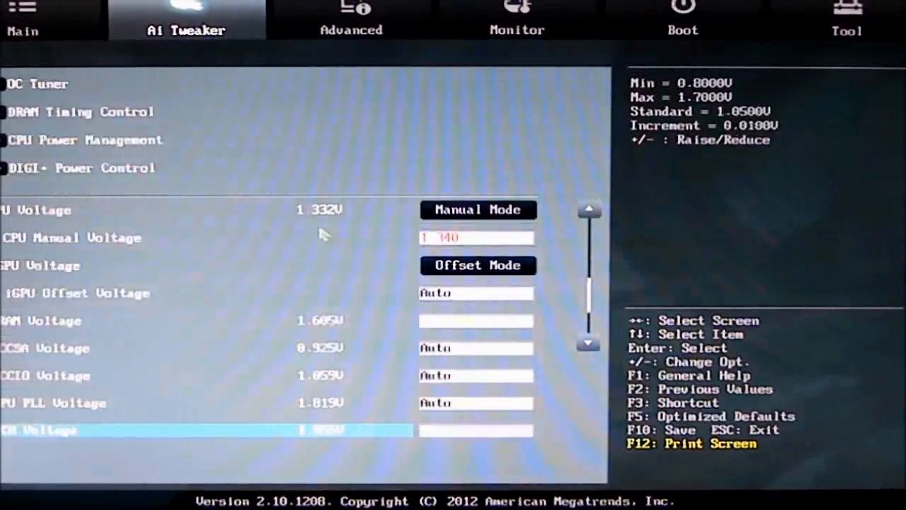
{"action": "key", "text": "Down"}
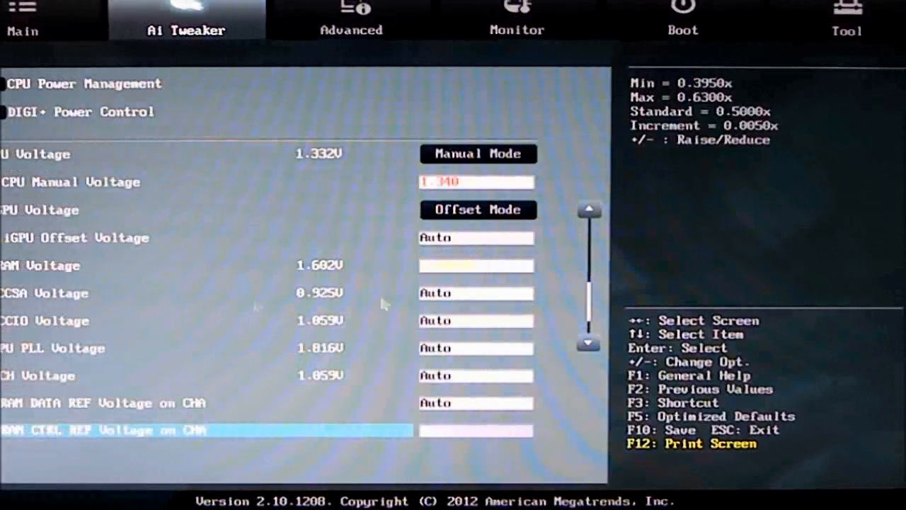
{"action": "left_click", "coordinate": [511, 160]}
{"action": "left_click", "coordinate": [511, 160]}
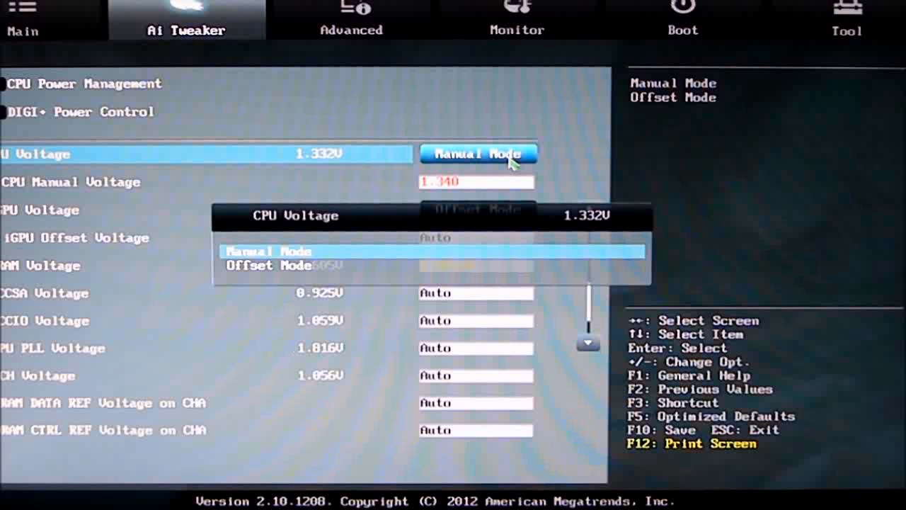
{"action": "key", "text": "Escape"}
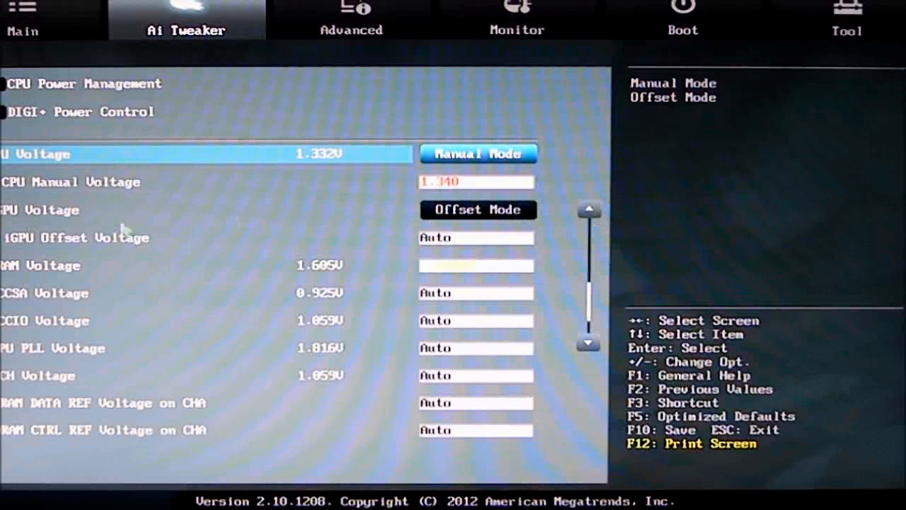
{"action": "left_click", "coordinate": [486, 211]}
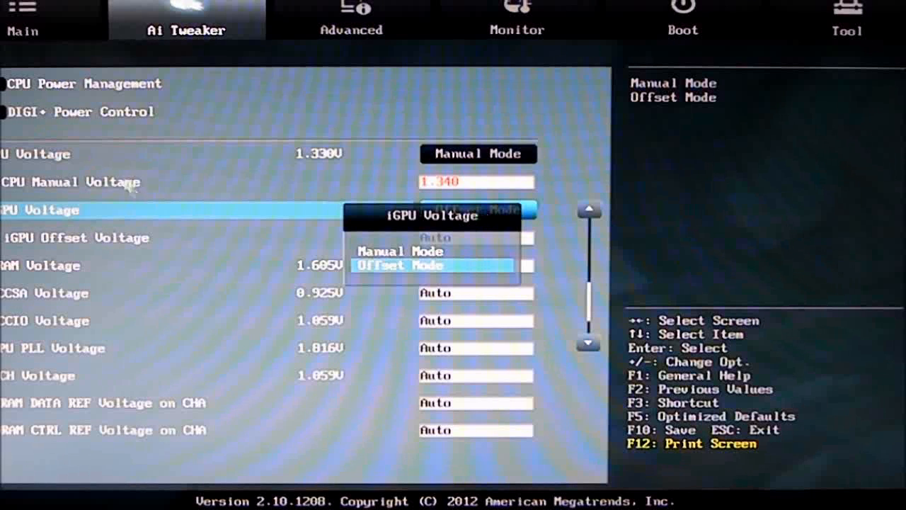
{"action": "key", "text": "Return"}
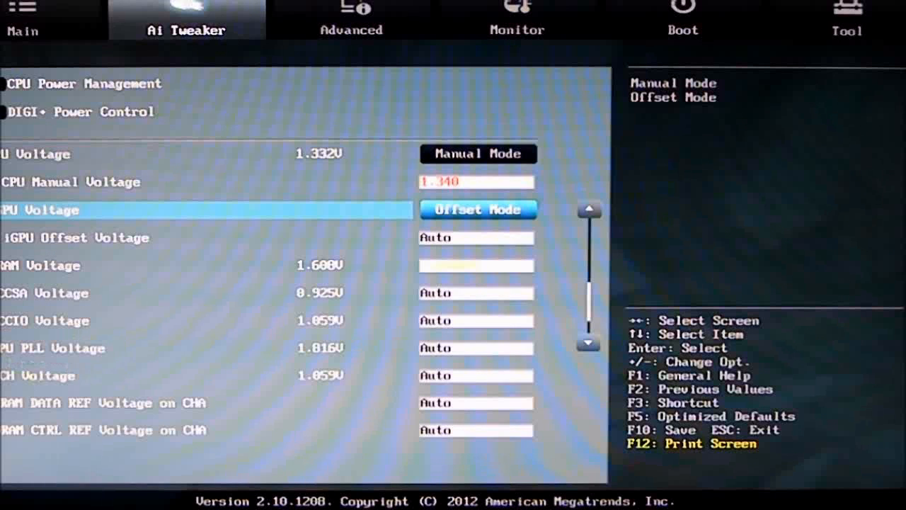
Review the remaining Ai Tweaker settings from DRAM Voltage through the DRAM reference voltages to CPU Spread Spectrum.
{"action": "key", "text": "Down"}
{"action": "key", "text": "Down"}
{"action": "key", "text": "Down"}
{"action": "key", "text": "Down"}
{"action": "key", "text": "Down"}
{"action": "key", "text": "Down"}
{"action": "key", "text": "Down"}
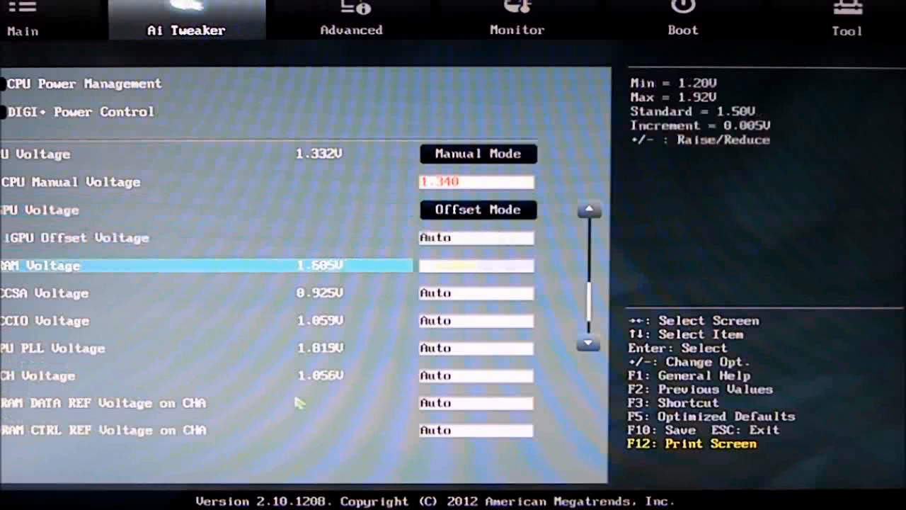
{"action": "key", "text": "Down"}
{"action": "key", "text": "Down"}
{"action": "key", "text": "Down"}
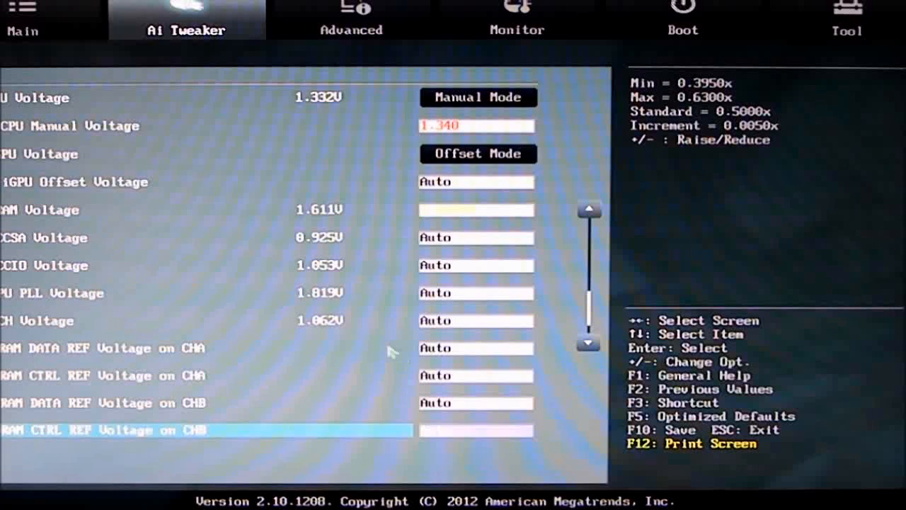
{"action": "key", "text": "Down"}
{"action": "key", "text": "Down"}
{"action": "key", "text": "Up"}
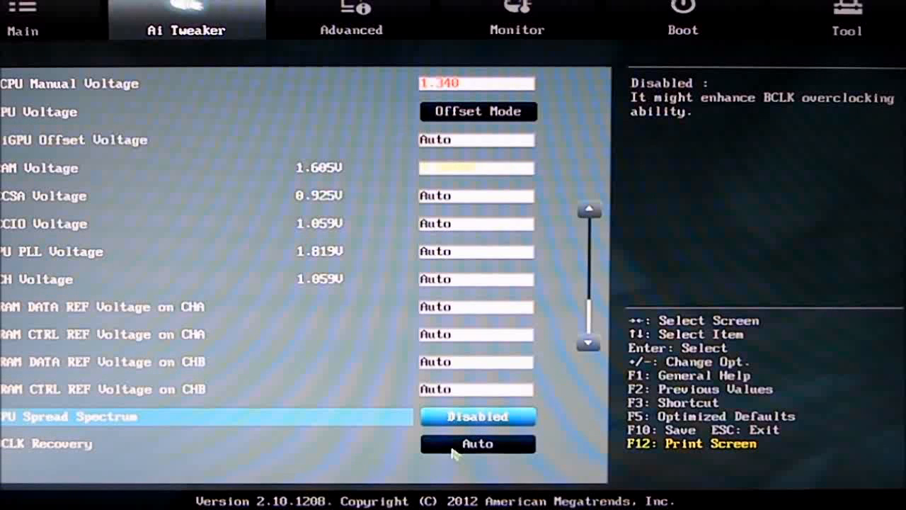
Review the Advanced CPU Configuration page and its CPU Power Management Configuration settings.
{"action": "left_click", "coordinate": [323, 31]}
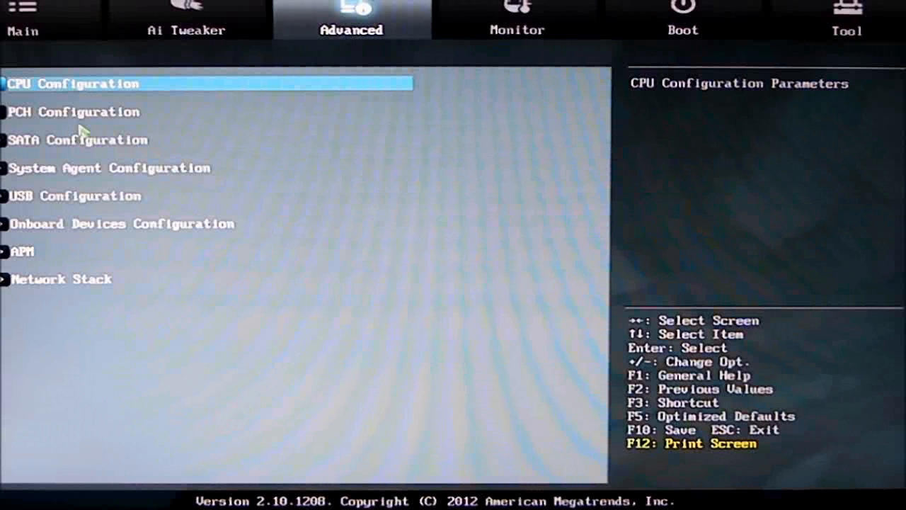
{"action": "left_click", "coordinate": [78, 85]}
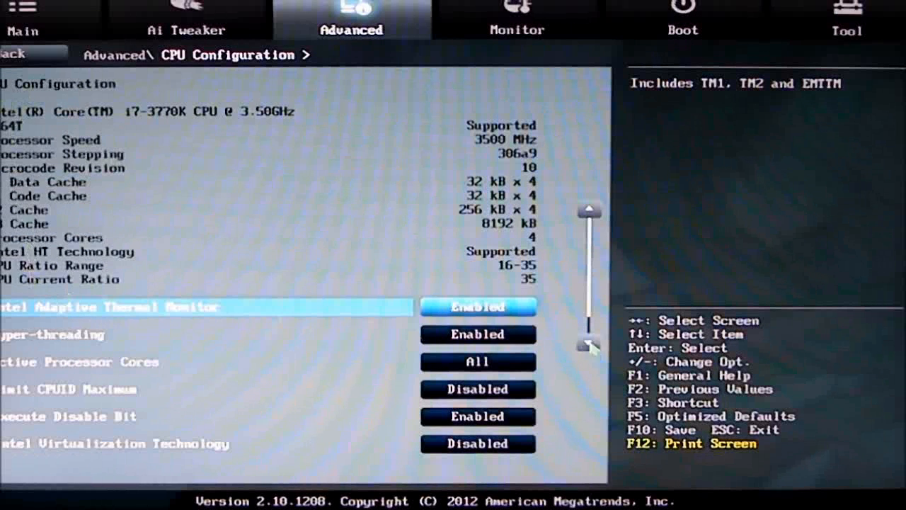
{"action": "key", "text": "Down"}
{"action": "key", "text": "Down"}
{"action": "key", "text": "Down"}
{"action": "key", "text": "Down"}
{"action": "key", "text": "Down"}
{"action": "key", "text": "Down"}
{"action": "key", "text": "Down"}
{"action": "key", "text": "Down"}
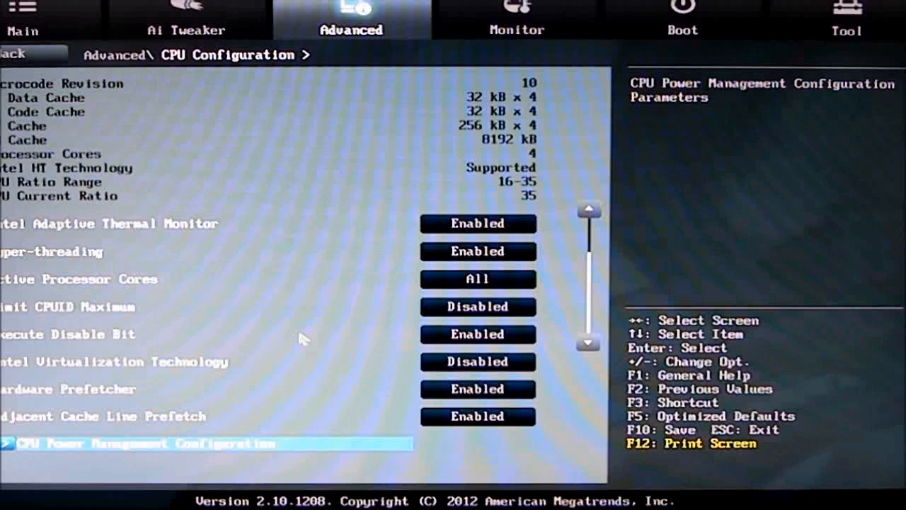
{"action": "left_click", "coordinate": [145, 445]}
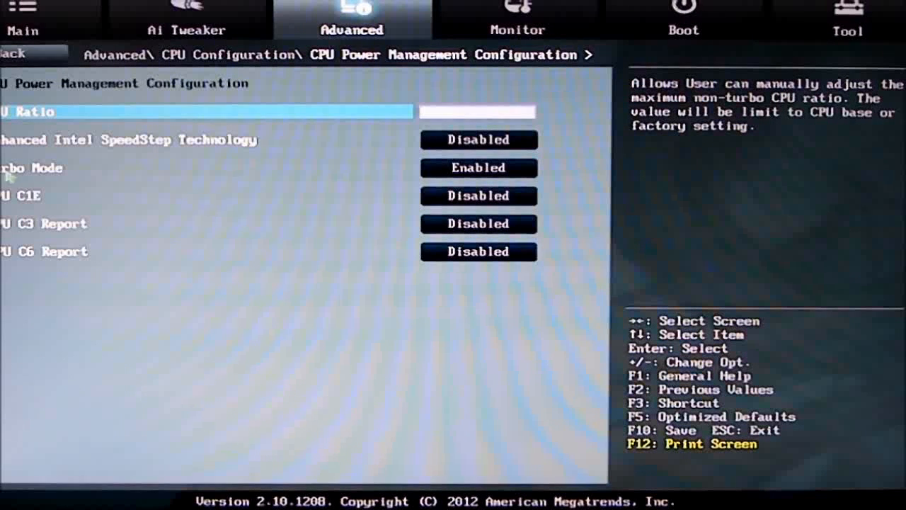
{"action": "left_click", "coordinate": [4, 57]}
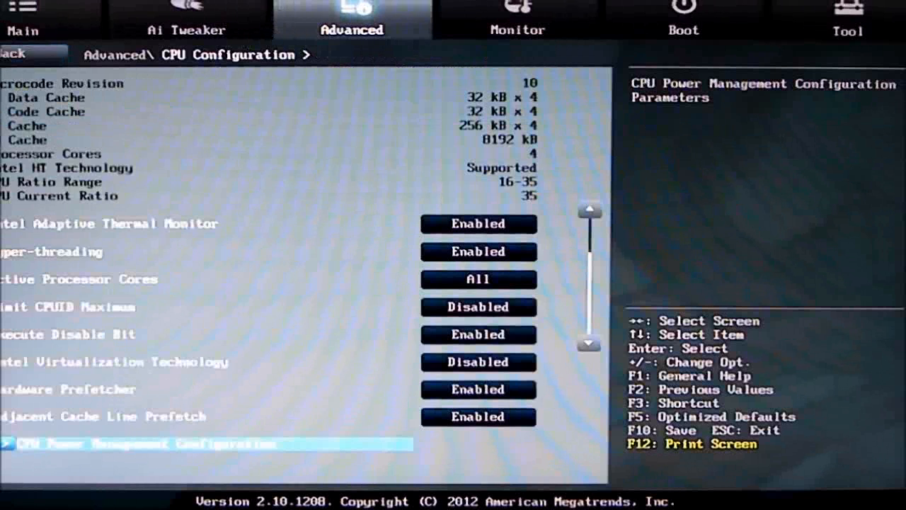
Leave CPU Configuration, check the PCH Configuration settings, and return to the Advanced overview.
{"action": "left_click", "coordinate": [28, 53]}
{"action": "left_click", "coordinate": [54, 119]}
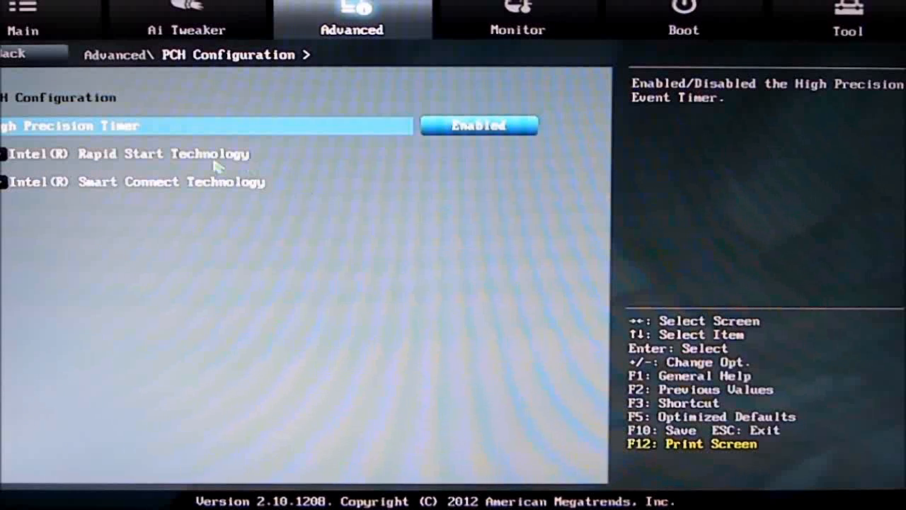
{"action": "left_click", "coordinate": [15, 56]}
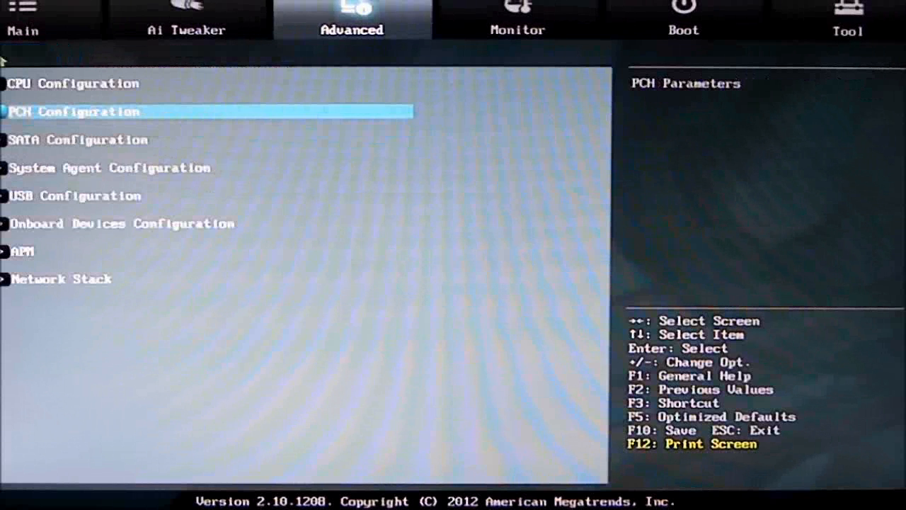
Review SATA Configuration from SATA Mode Selection through the Hot Plug setting of the last port, and return to Advanced.
{"action": "left_click", "coordinate": [78, 141]}
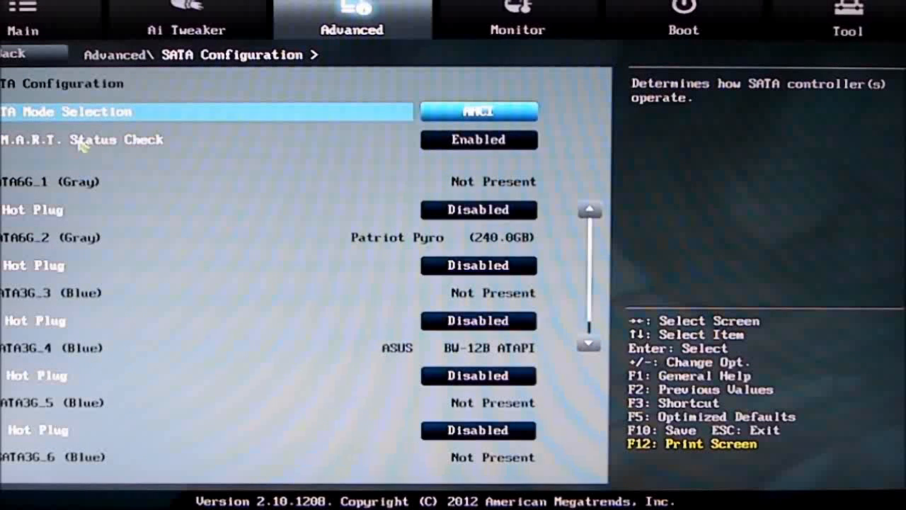
{"action": "key", "text": "Down"}
{"action": "key", "text": "Down"}
{"action": "key", "text": "Down"}
{"action": "key", "text": "Down"}
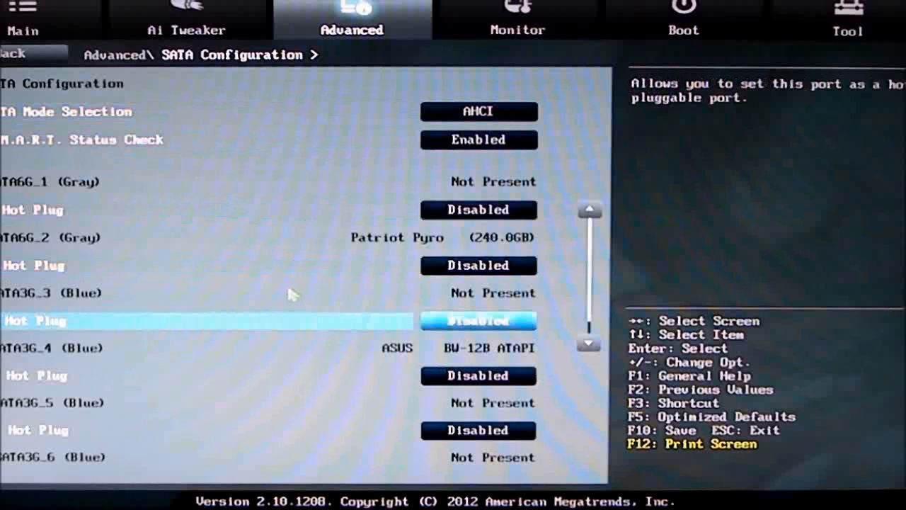
{"action": "key", "text": "Down"}
{"action": "key", "text": "Down"}
{"action": "key", "text": "Down"}
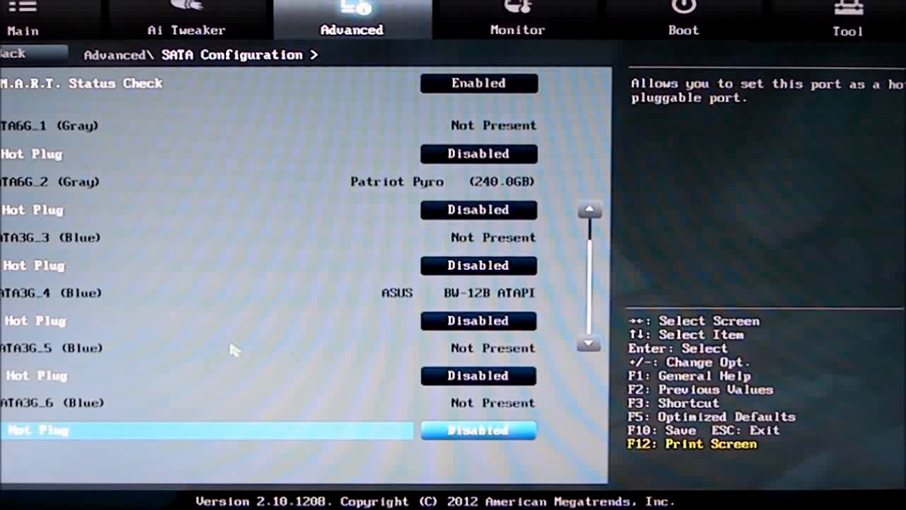
{"action": "key", "text": "Up"}
{"action": "key", "text": "Up"}
{"action": "key", "text": "Up"}
{"action": "key", "text": "Up"}
{"action": "key", "text": "Up"}
{"action": "key", "text": "Up"}
{"action": "key", "text": "Up"}
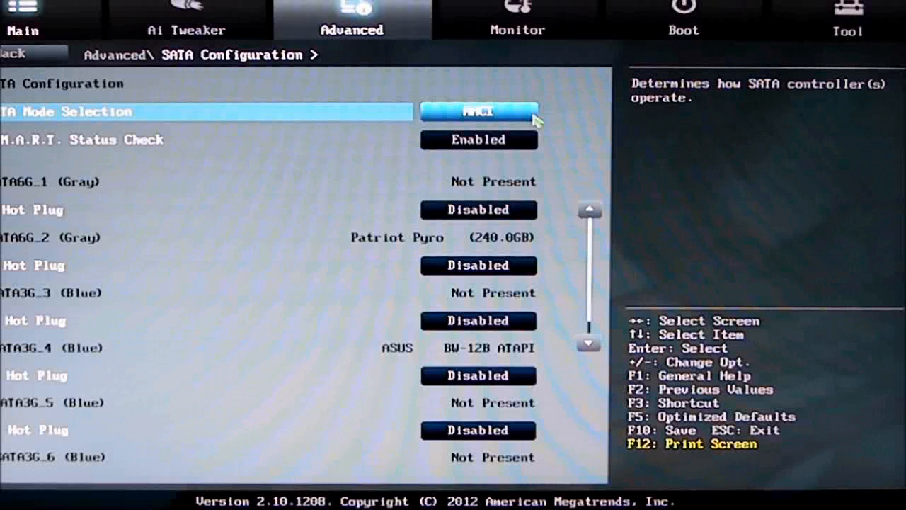
{"action": "left_click", "coordinate": [22, 55]}
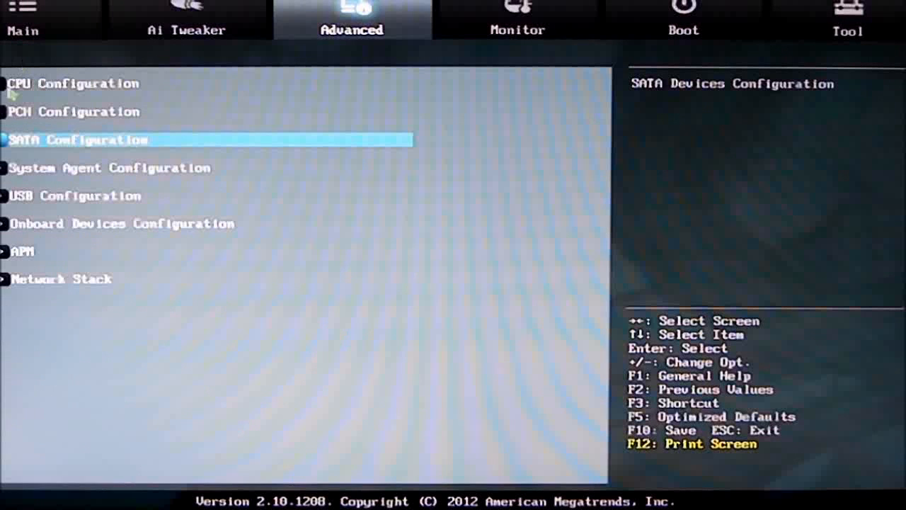
Review the Graphics Configuration settings under System Agent Configuration.
{"action": "left_click", "coordinate": [19, 168]}
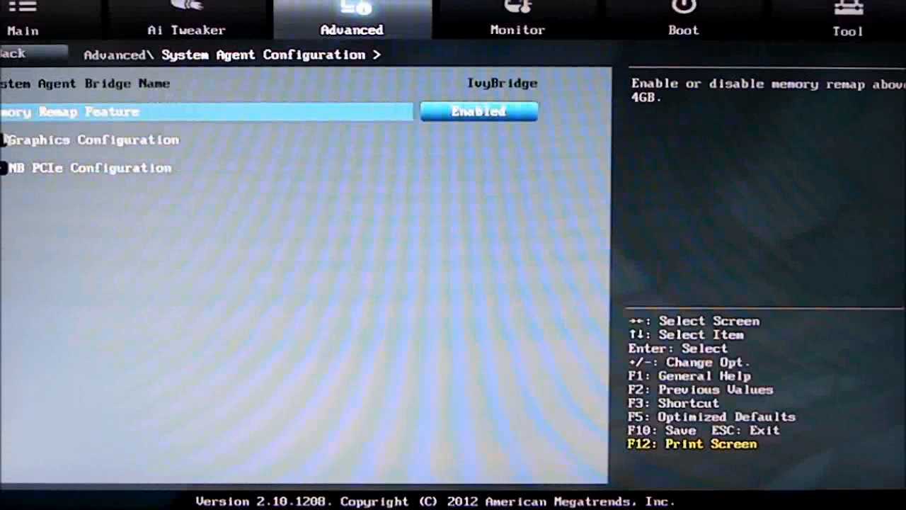
{"action": "left_click", "coordinate": [60, 142]}
{"action": "left_click", "coordinate": [59, 141]}
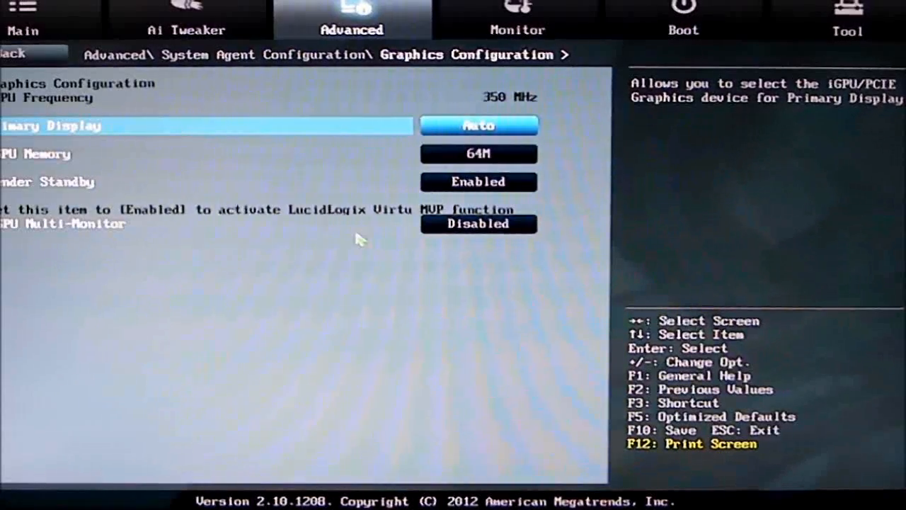
{"action": "left_click", "coordinate": [4, 61]}
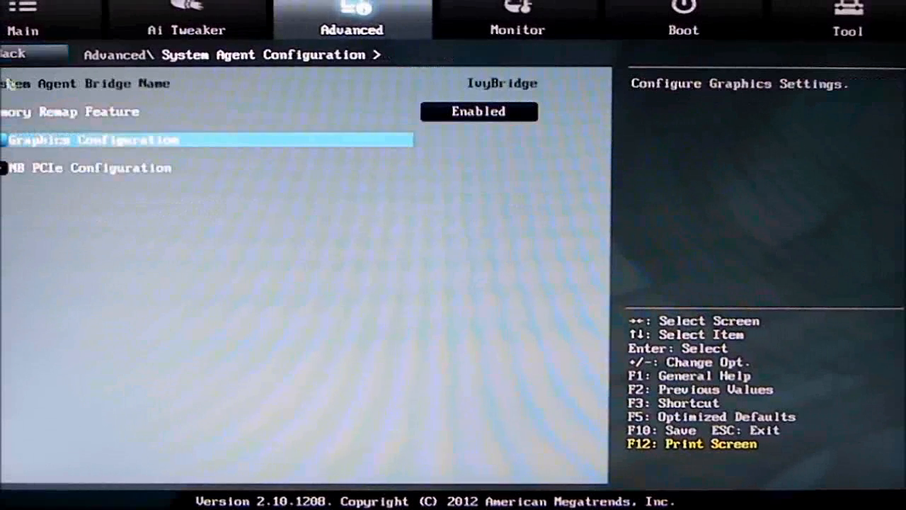
Check the PCIEX16_1 Link Speed options under NB PCIe Configuration, keep Gen3, and return to Advanced.
{"action": "left_click", "coordinate": [55, 175]}
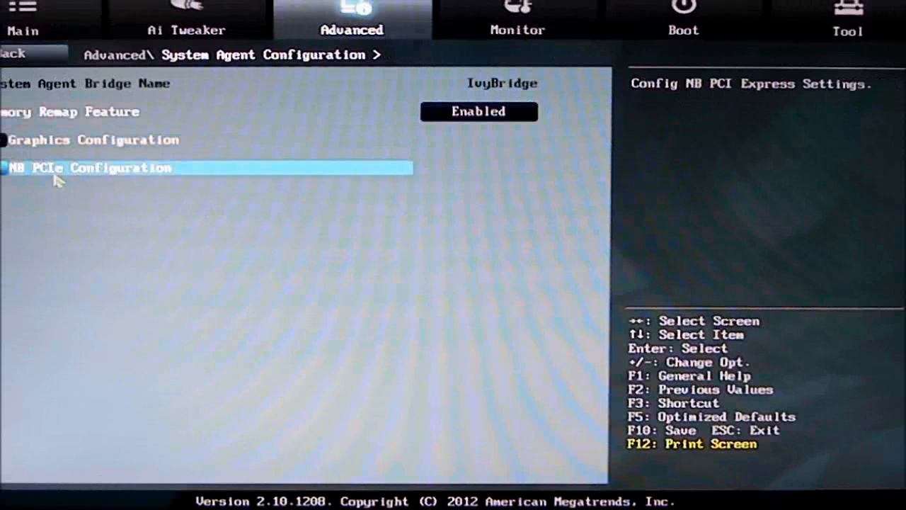
{"action": "left_click", "coordinate": [55, 170]}
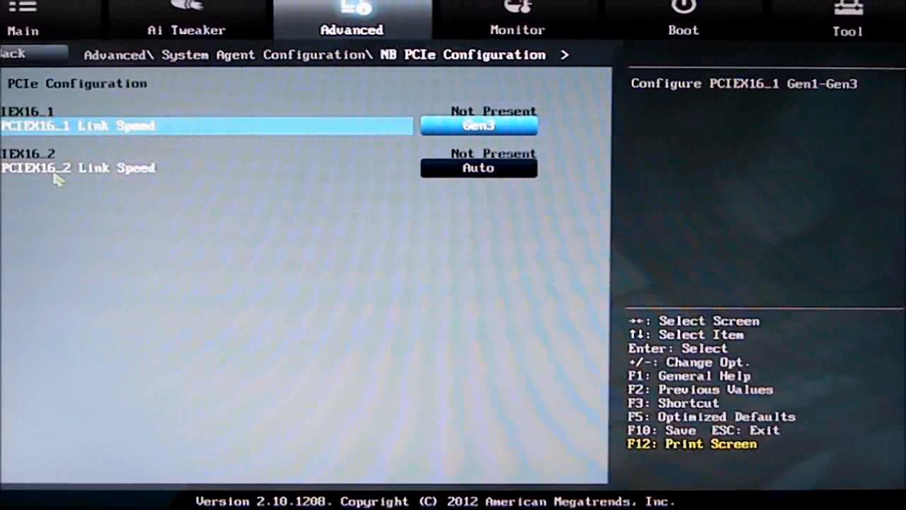
{"action": "left_click", "coordinate": [507, 134]}
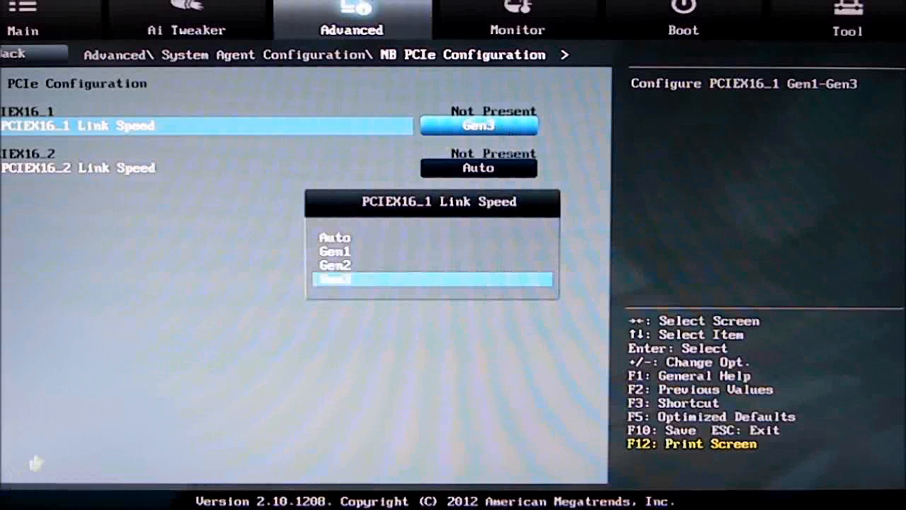
{"action": "key", "text": "Escape"}
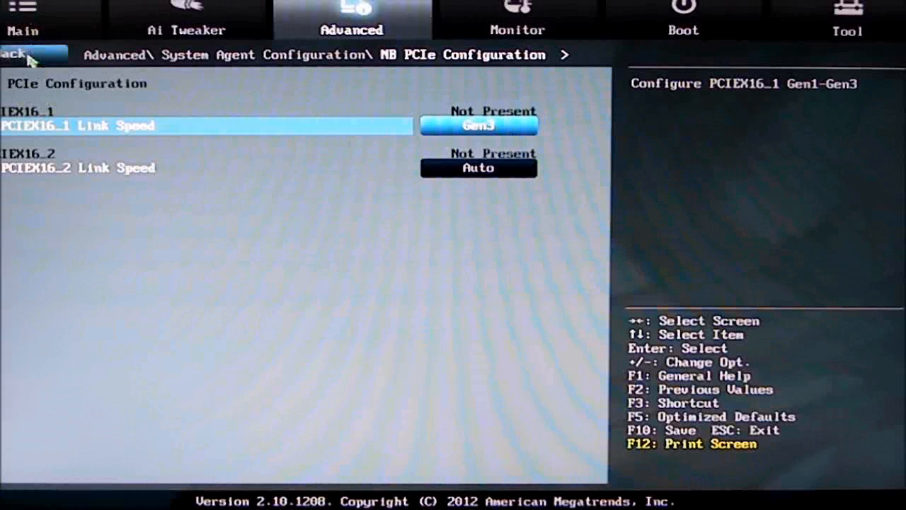
{"action": "left_click", "coordinate": [34, 54]}
{"action": "left_click", "coordinate": [21, 55]}
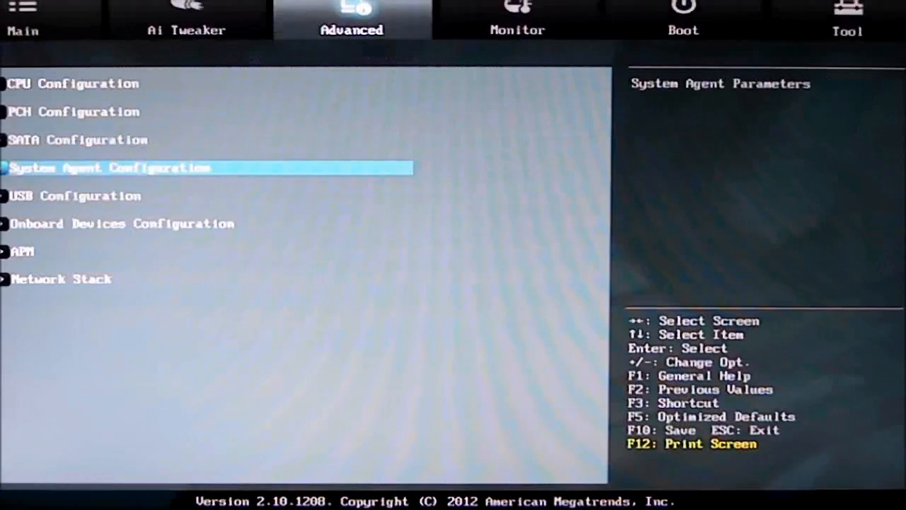
Check USB Configuration, and review Onboard Devices Configuration from the audio controller through Intel LAN Controller.
{"action": "left_click", "coordinate": [45, 201]}
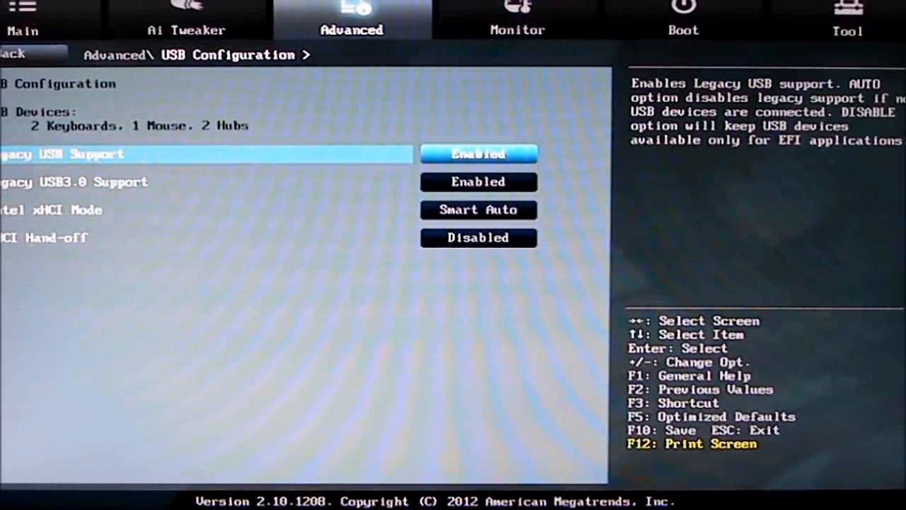
{"action": "left_click", "coordinate": [39, 60]}
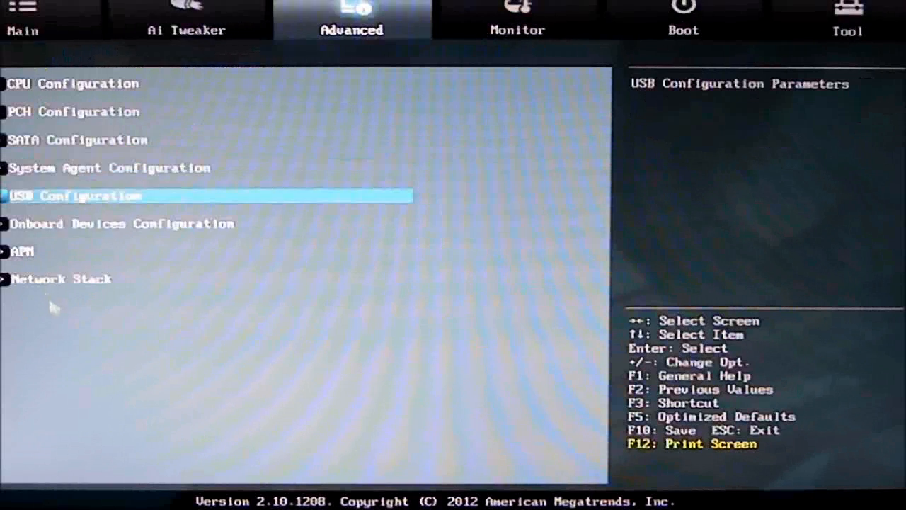
{"action": "double_click", "coordinate": [85, 228]}
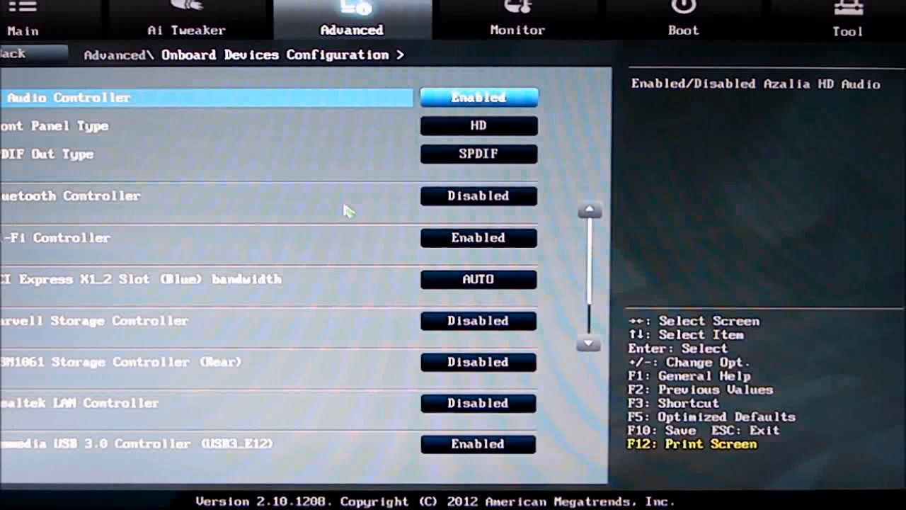
{"action": "key", "text": "Down"}
{"action": "key", "text": "Down"}
{"action": "key", "text": "Down"}
{"action": "key", "text": "Down"}
{"action": "key", "text": "Down"}
{"action": "key", "text": "Down"}
{"action": "key", "text": "Down"}
{"action": "key", "text": "Down"}
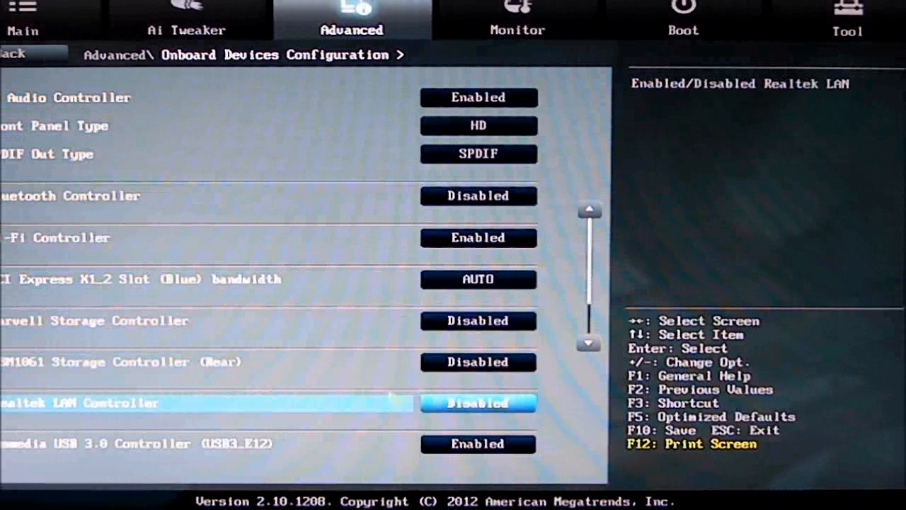
{"action": "key", "text": "Down"}
{"action": "key", "text": "Down"}
{"action": "key", "text": "Down"}
{"action": "key", "text": "Down"}
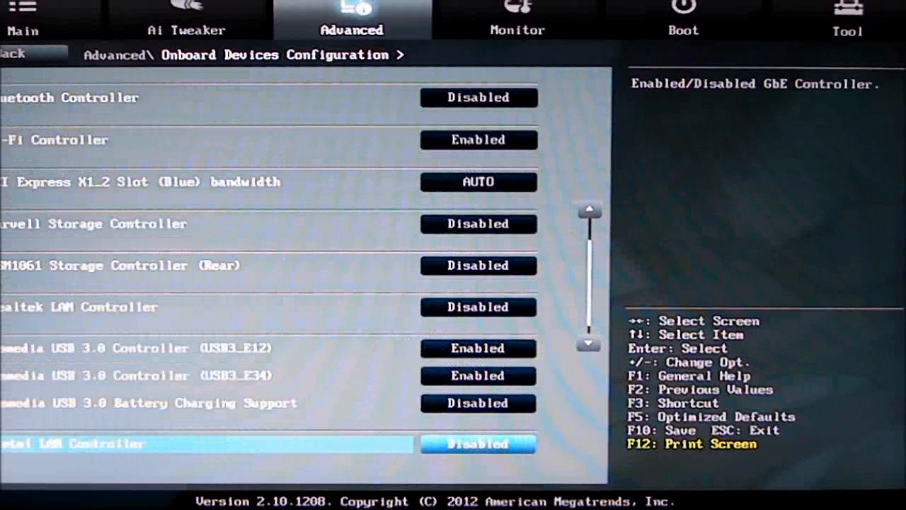
{"action": "key", "text": "Escape"}
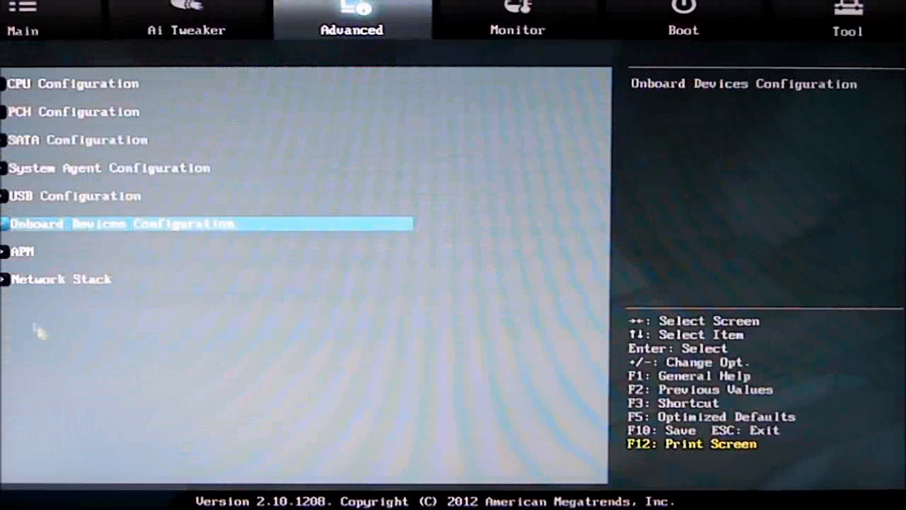
Review the APM settings and the Network Stack setting, returning to the Advanced list after each.
{"action": "left_click", "coordinate": [28, 252]}
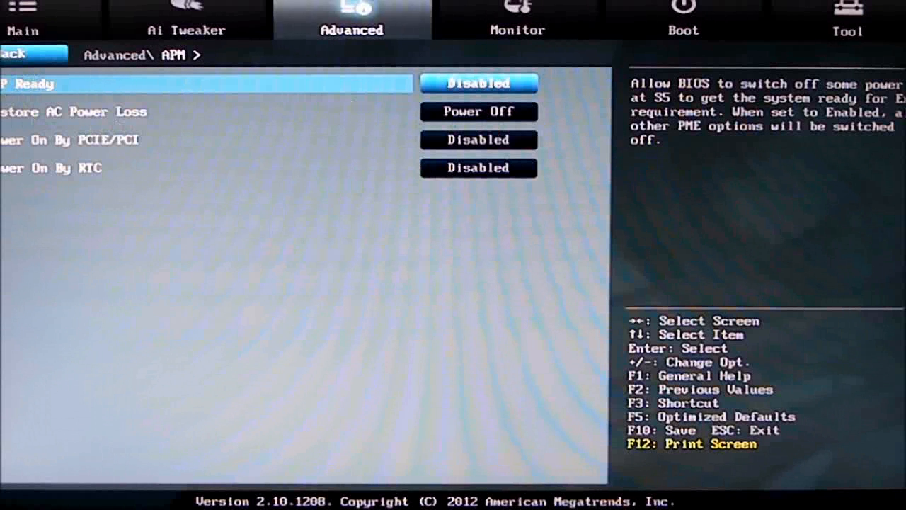
{"action": "key", "text": "Escape"}
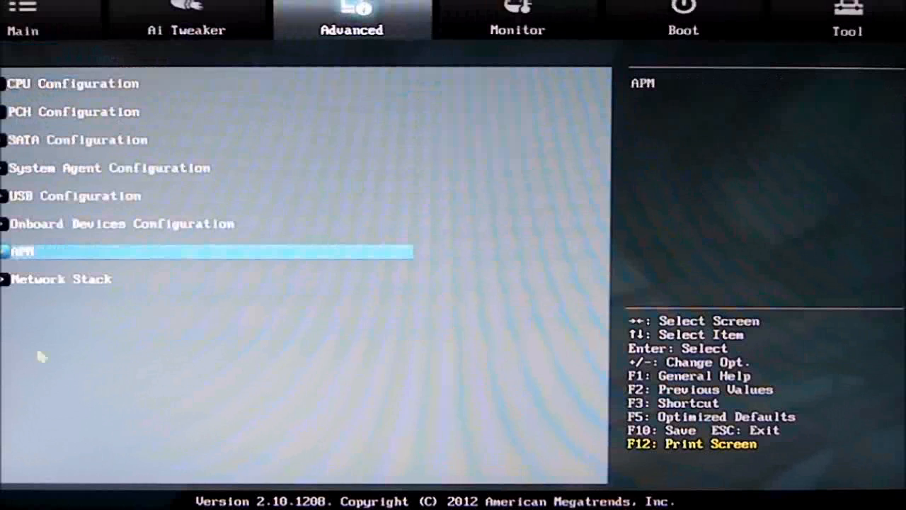
{"action": "left_click", "coordinate": [77, 279]}
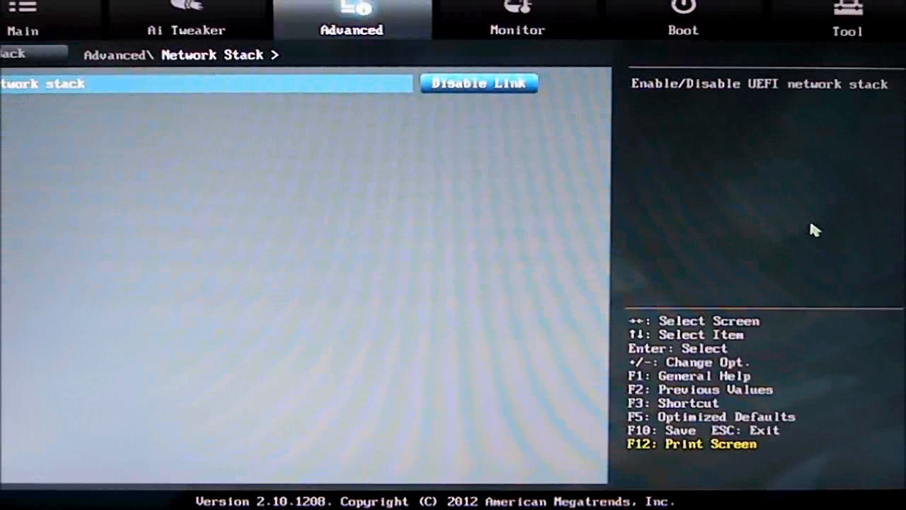
{"action": "left_click", "coordinate": [3, 59]}
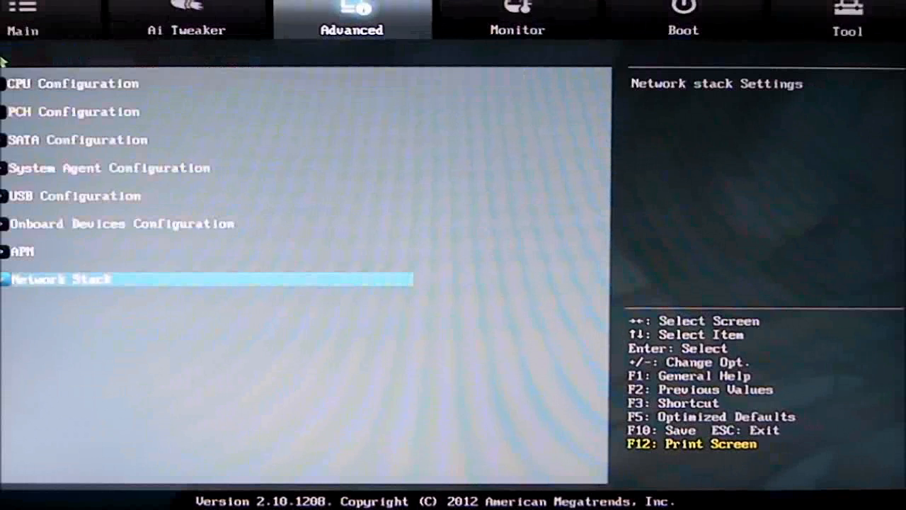
Review the Monitor readings for temperatures, fan speeds and CPU voltage.
{"action": "left_click", "coordinate": [541, 27]}
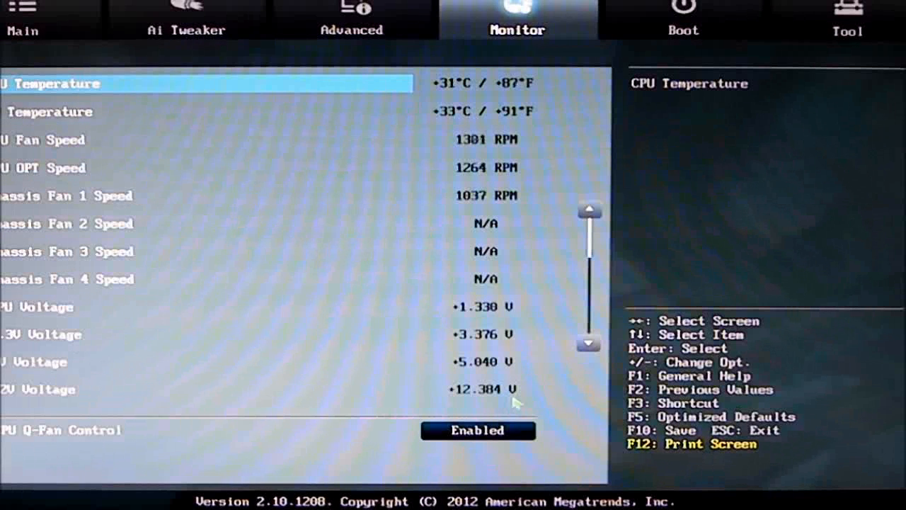
{"action": "key", "text": "Down"}
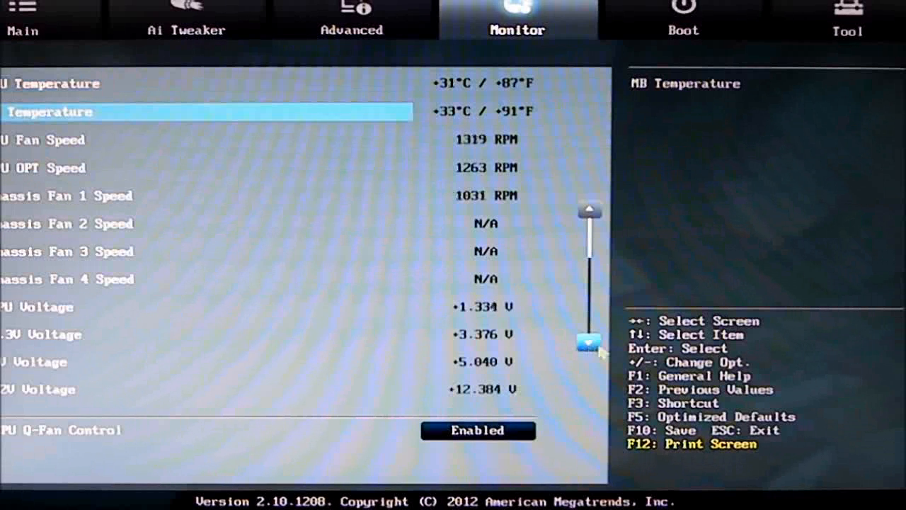
{"action": "key", "text": "Down"}
{"action": "key", "text": "Down"}
Review the remaining Monitor entries, from the 3.3V voltage through the CPU and chassis Q-Fan settings to Anti Surge Support.
{"action": "key", "text": "Down"}
{"action": "key", "text": "Down"}
{"action": "key", "text": "Down"}
{"action": "key", "text": "Down"}
{"action": "key", "text": "Down"}
{"action": "key", "text": "Down"}
{"action": "key", "text": "Down"}
{"action": "key", "text": "Down"}
{"action": "key", "text": "Down"}
{"action": "key", "text": "Down"}
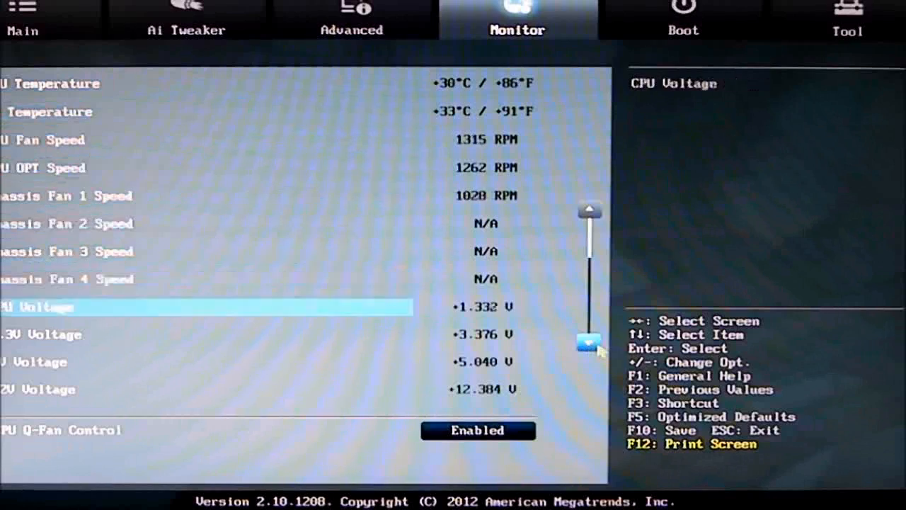
{"action": "key", "text": "Down"}
{"action": "key", "text": "Down"}
{"action": "key", "text": "Down"}
{"action": "key", "text": "Down"}
{"action": "key", "text": "Down"}
{"action": "key", "text": "Down"}
{"action": "key", "text": "Down"}
{"action": "key", "text": "Down"}
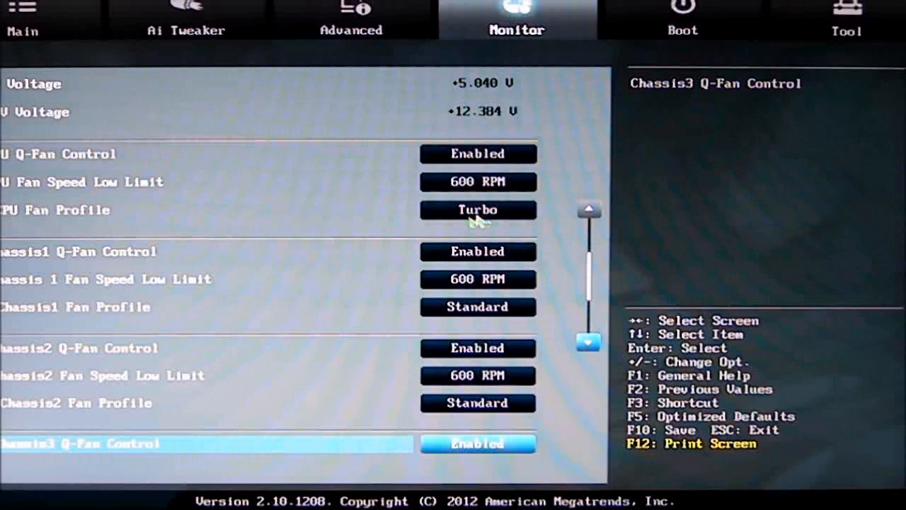
{"action": "key", "text": "Down"}
{"action": "key", "text": "Down"}
{"action": "key", "text": "Down"}
{"action": "key", "text": "Down"}
{"action": "key", "text": "Down"}
{"action": "key", "text": "Down"}
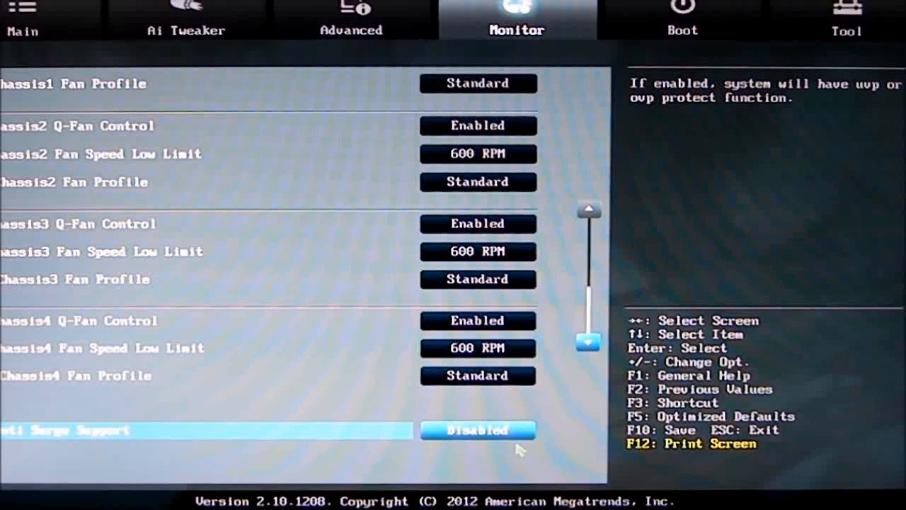
Review the Boot settings and check Boot Option #1 under Boot Option Priorities.
{"action": "left_click", "coordinate": [676, 27]}
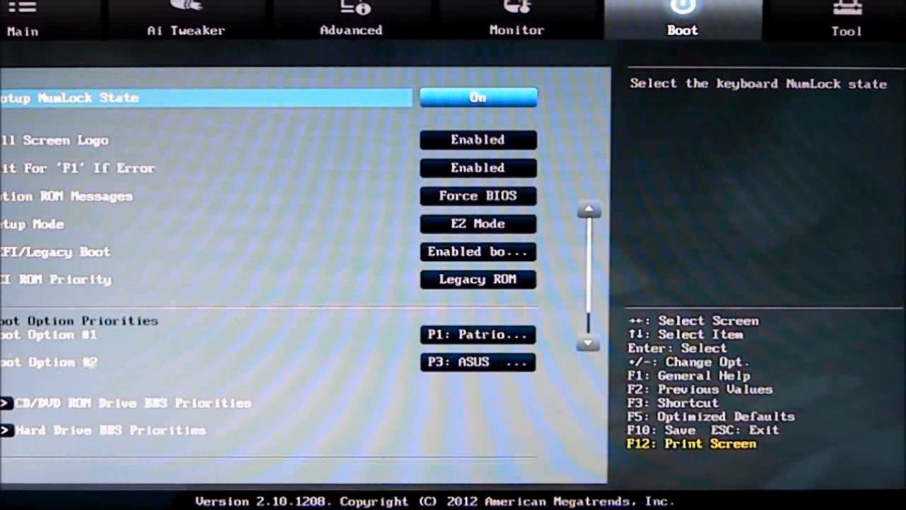
{"action": "left_click", "coordinate": [481, 335]}
{"action": "left_click", "coordinate": [481, 335]}
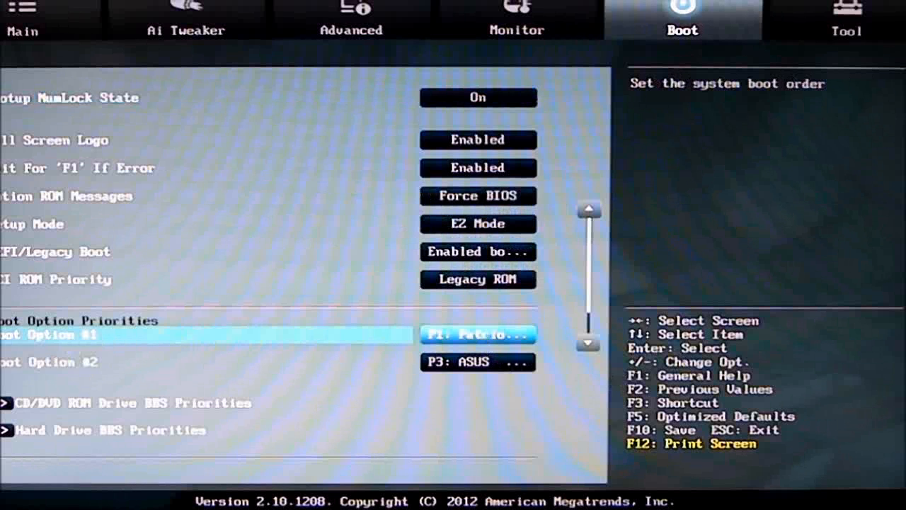
Check the boot order under CD/DVD ROM Drive BBS Priorities and Hard Drive BBS Priorities, and return to Boot.
{"action": "left_click", "coordinate": [177, 409]}
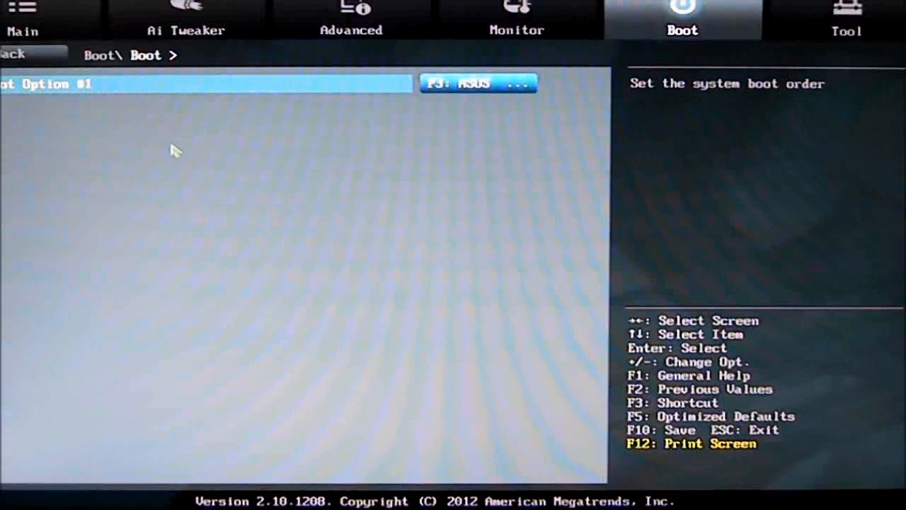
{"action": "left_click", "coordinate": [32, 54]}
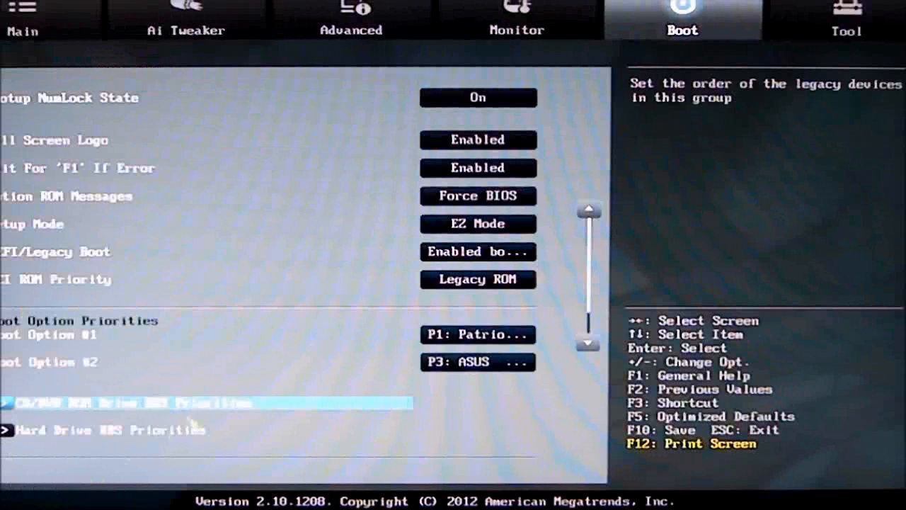
{"action": "scroll", "coordinate": [195, 407], "scroll_direction": "down", "scroll_amount": 1}
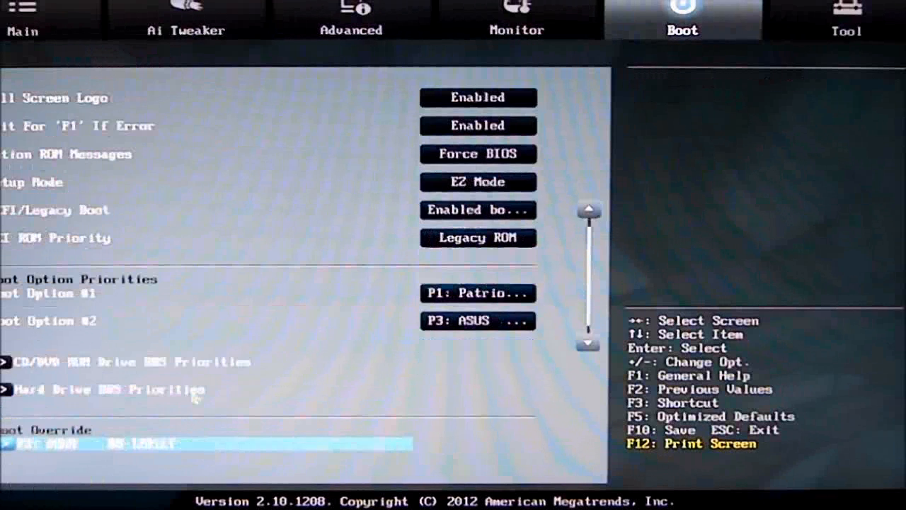
{"action": "left_click", "coordinate": [60, 399]}
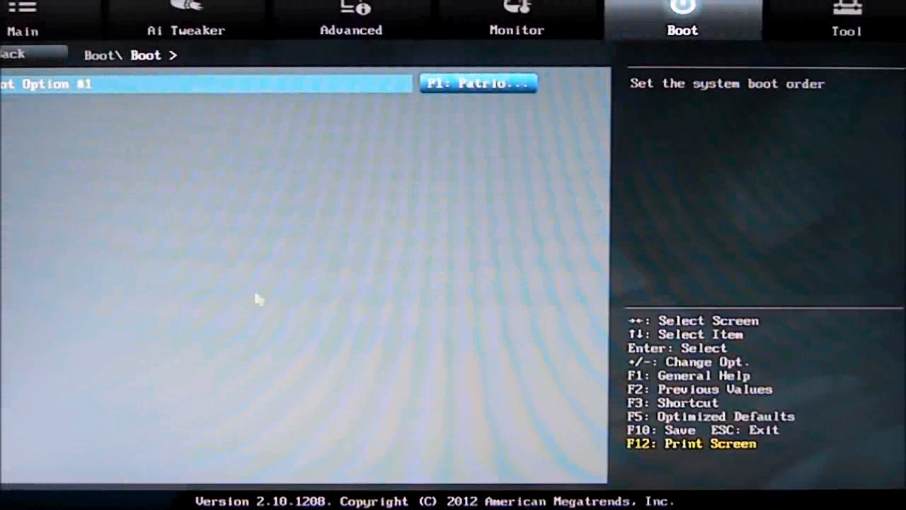
{"action": "left_click", "coordinate": [32, 54]}
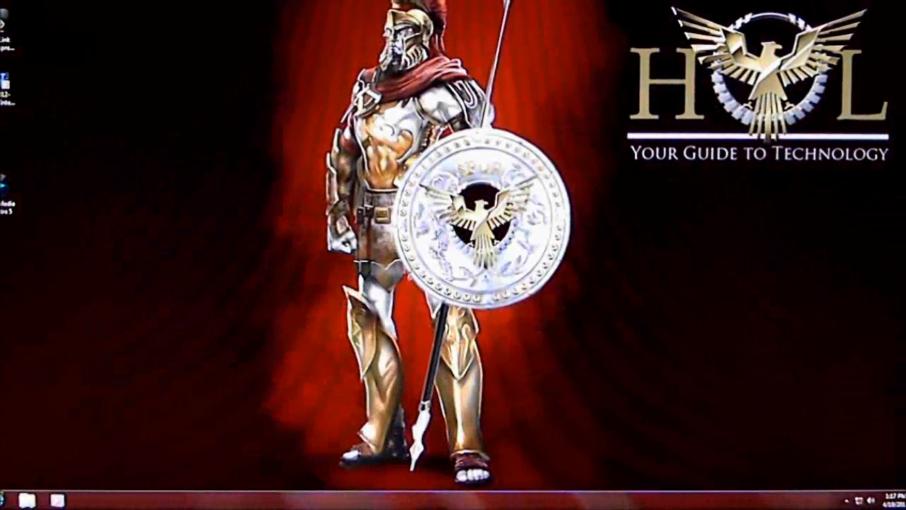
Restart the computer from Windows and switch the UEFI BIOS from EZ Mode to Advanced Mode.
{"action": "left_click", "coordinate": [6, 498]}
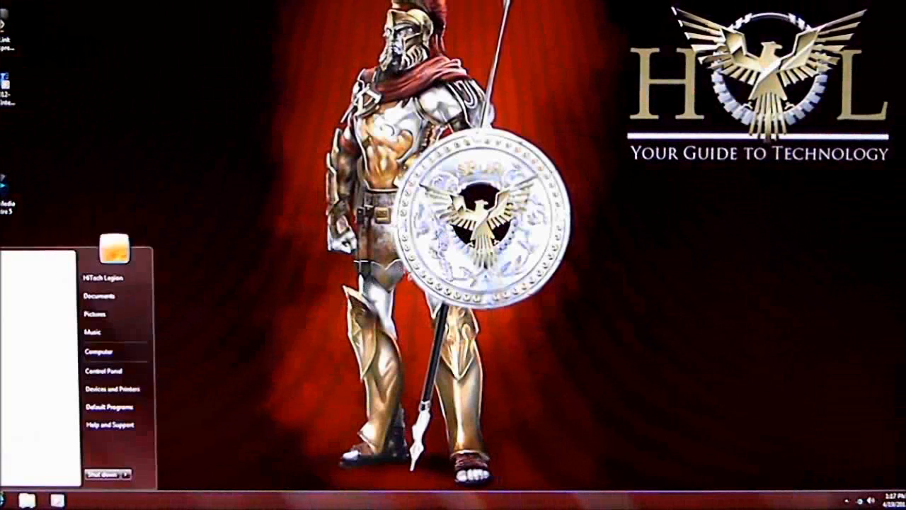
{"action": "left_click", "coordinate": [127, 476]}
{"action": "left_click", "coordinate": [152, 464]}
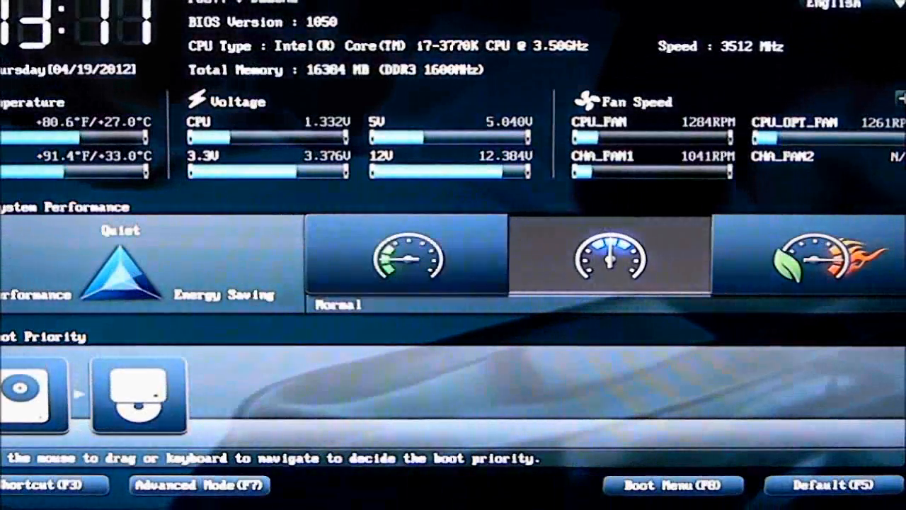
{"action": "key", "text": "Escape"}
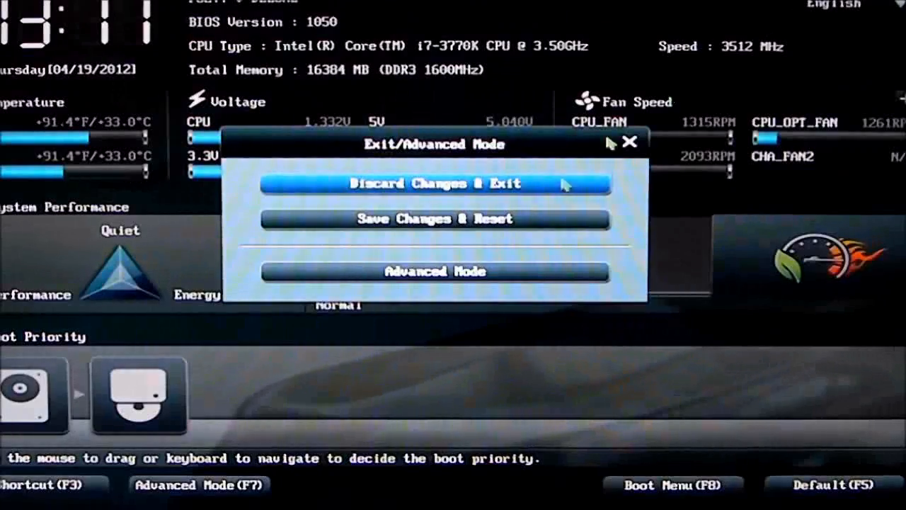
{"action": "left_click", "coordinate": [522, 271]}
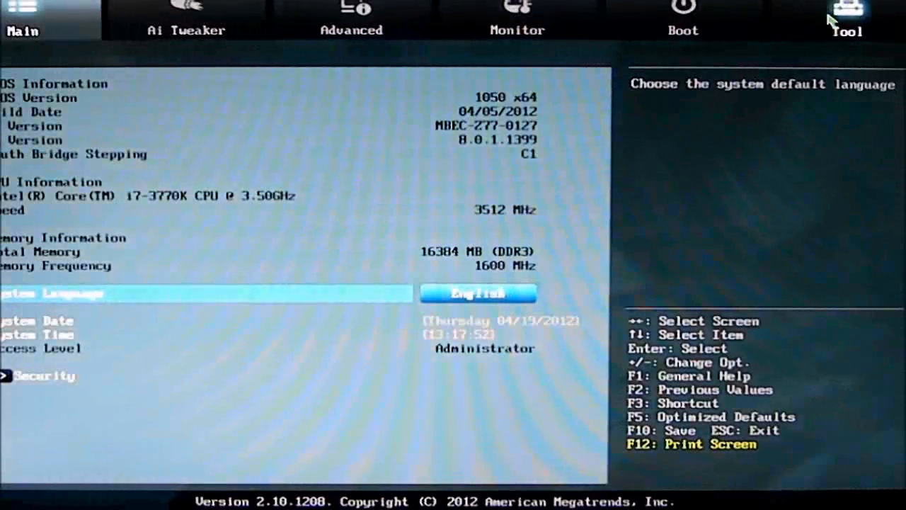
Look through the ASUS EZ Flash 2 Utility and ASUS O.C. Profile pages, leaving each to return to Tool.
{"action": "left_click", "coordinate": [832, 22]}
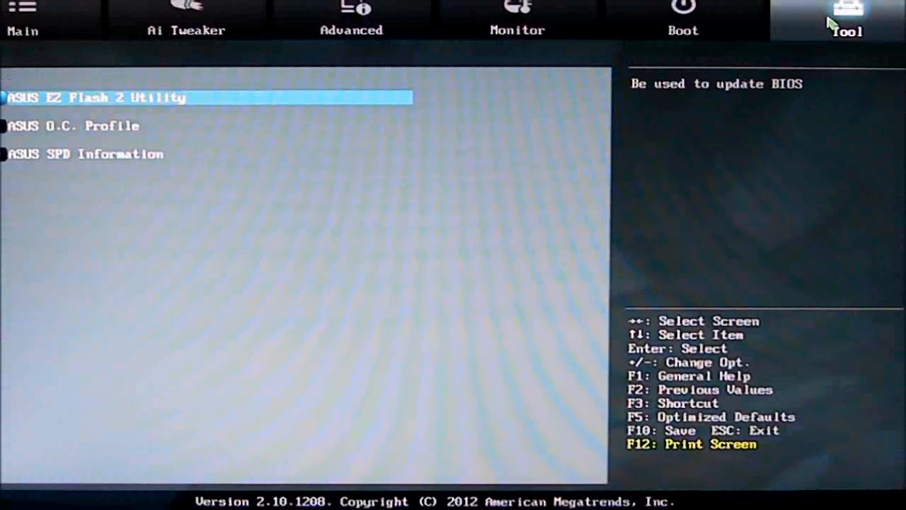
{"action": "left_click", "coordinate": [205, 103]}
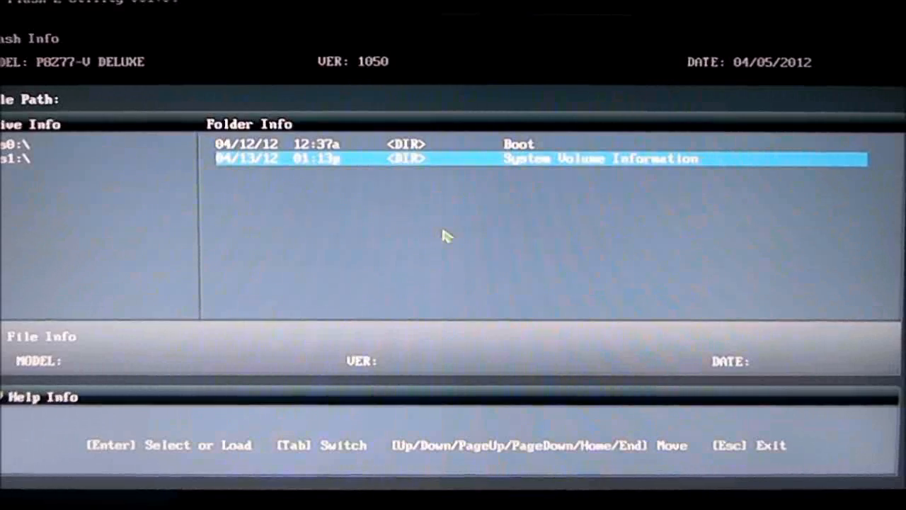
{"action": "key", "text": "Escape"}
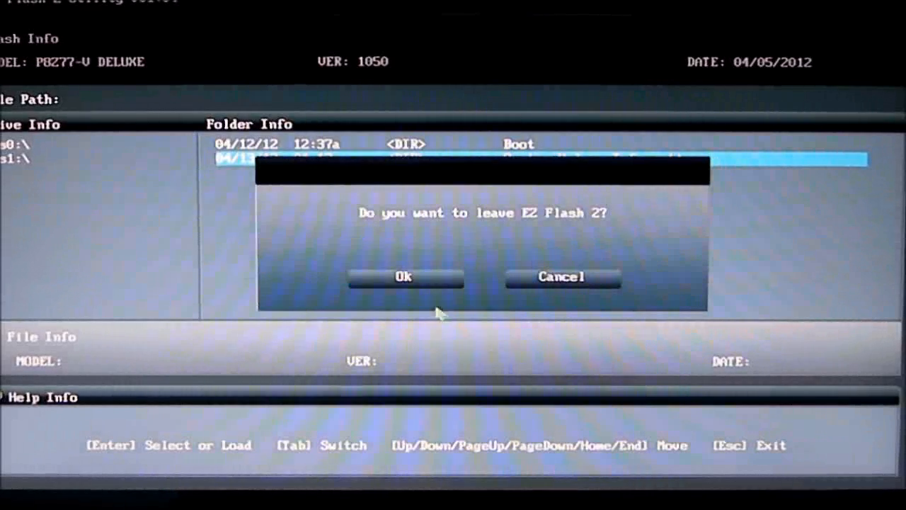
{"action": "left_click", "coordinate": [433, 280]}
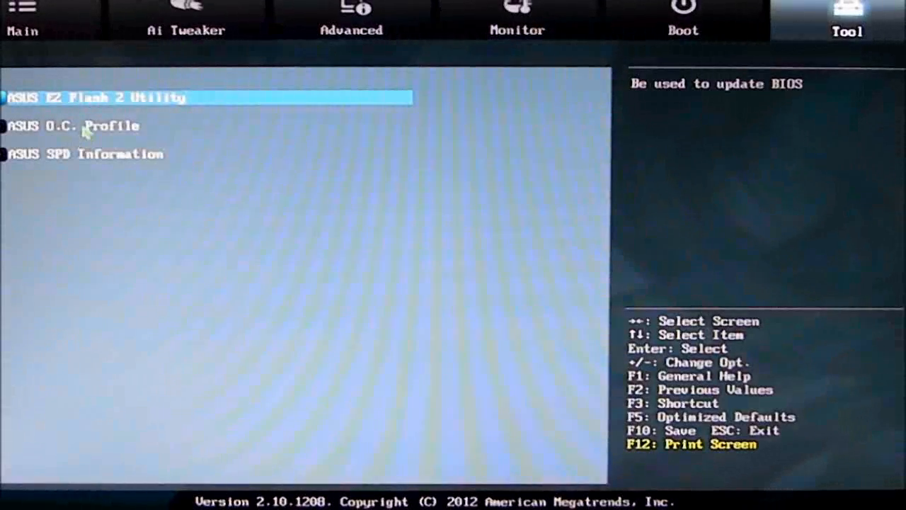
{"action": "left_click", "coordinate": [85, 131]}
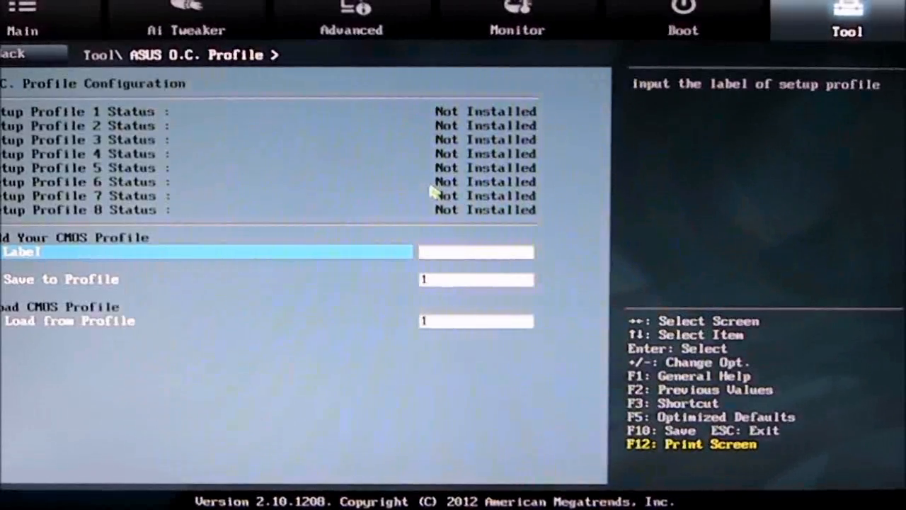
{"action": "left_click", "coordinate": [24, 55]}
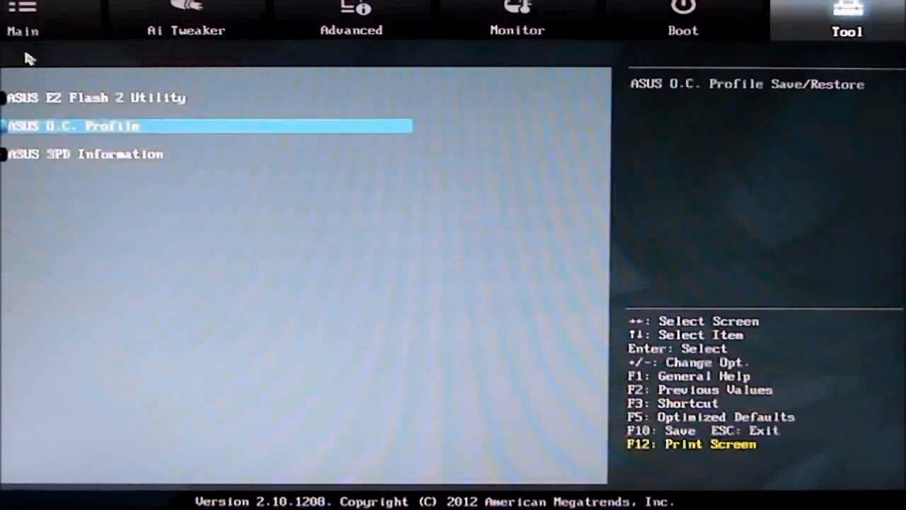
Review ASUS SPD Information for DIMM_A1 and check the available DIMM slot choices without changing the slot.
{"action": "left_click", "coordinate": [94, 156]}
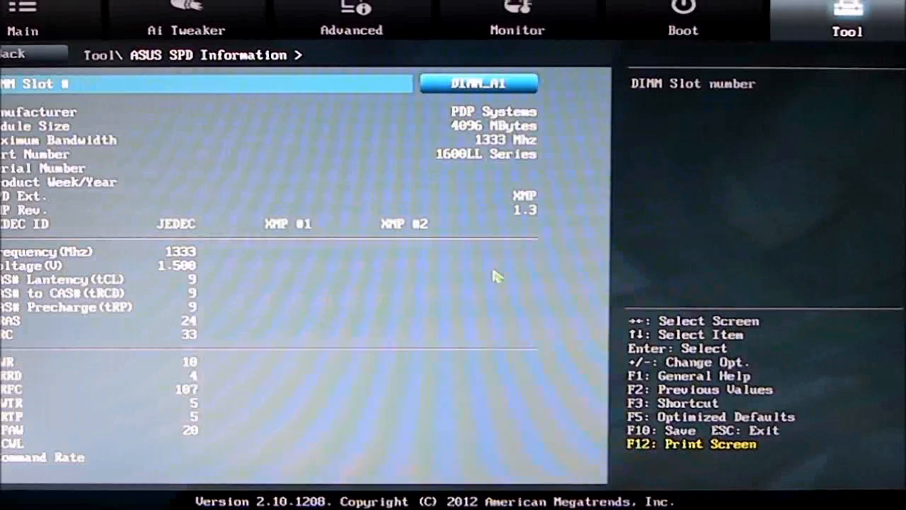
{"action": "left_click", "coordinate": [493, 85]}
{"action": "key", "text": "Down"}
{"action": "key", "text": "Down"}
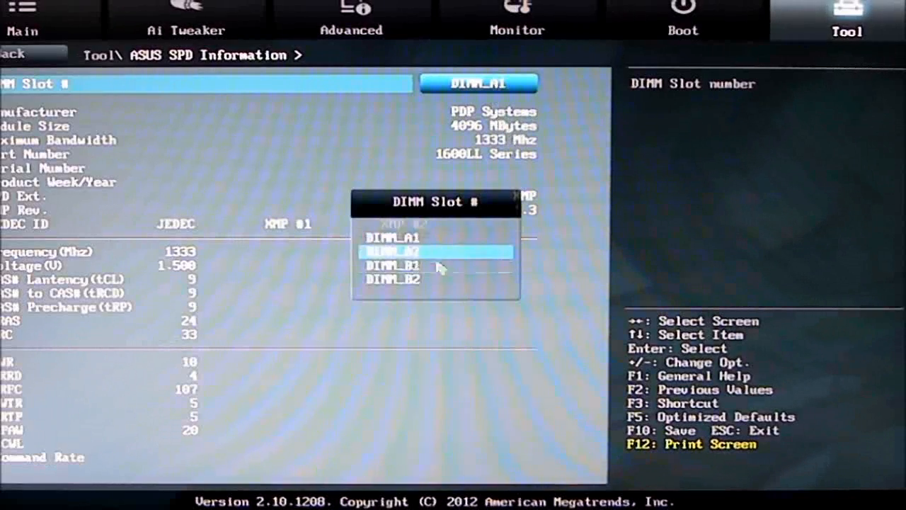
{"action": "key", "text": "Escape"}
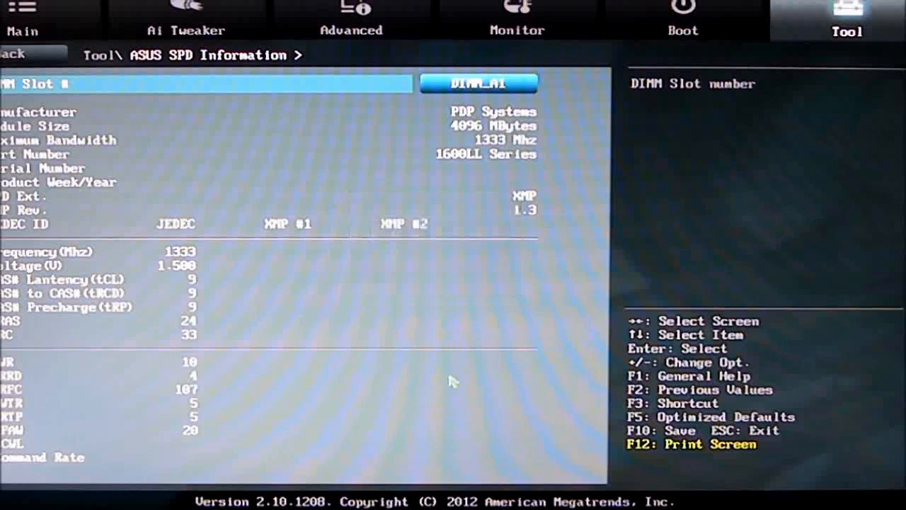